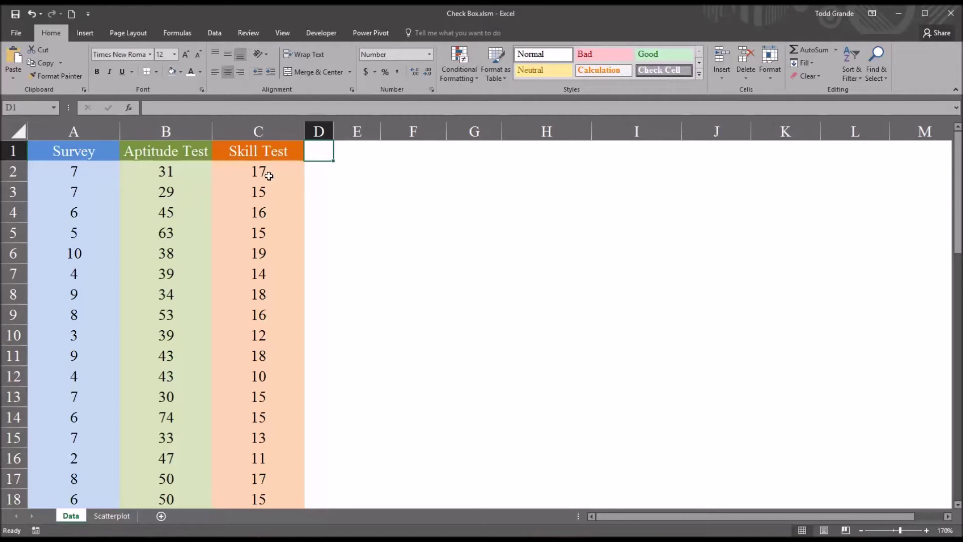
Step: Select the Skill Test column and cell D2, then show the Developer ribbon tab
{"action": "left_click", "coordinate": [259, 135]}
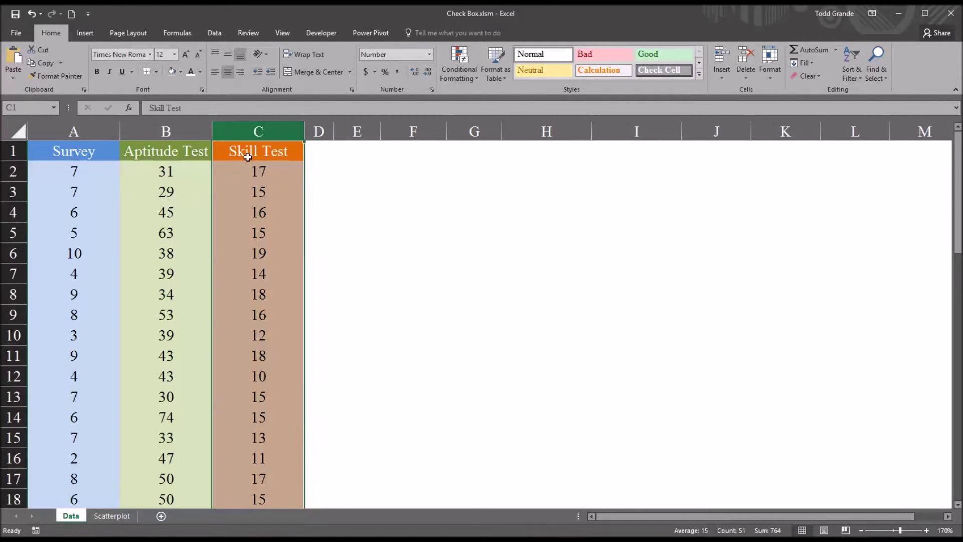
{"action": "left_click", "coordinate": [312, 172]}
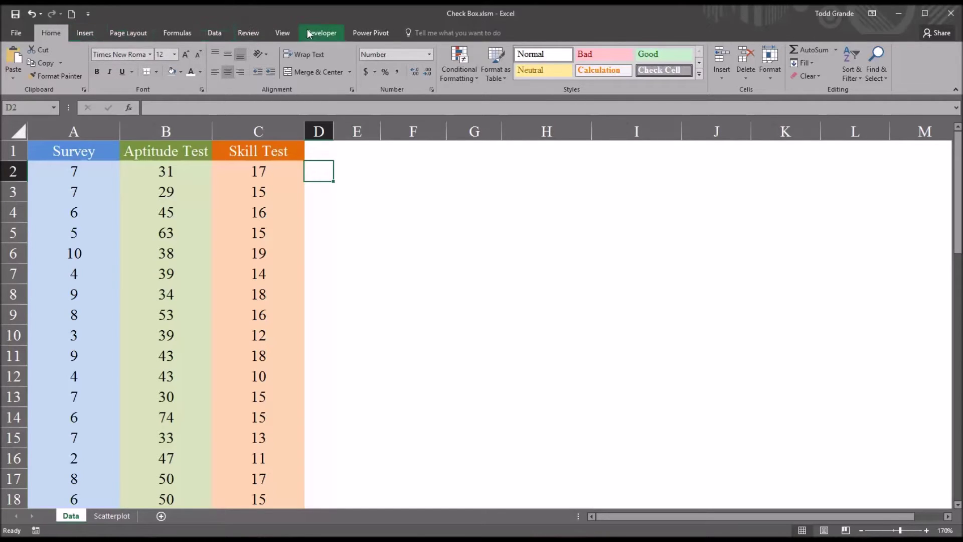
{"action": "left_click", "coordinate": [322, 34]}
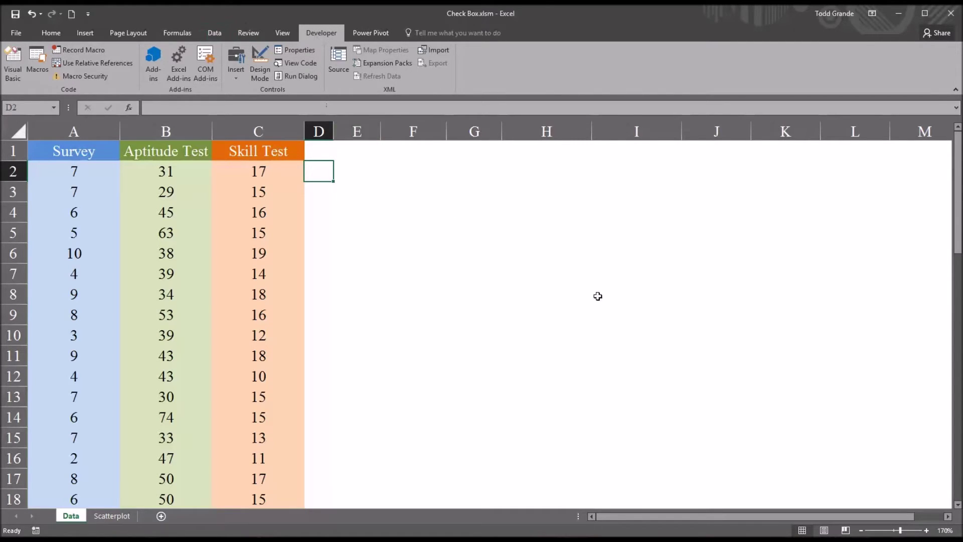
{"action": "key", "text": "alt+f"}
{"action": "key", "text": "t"}
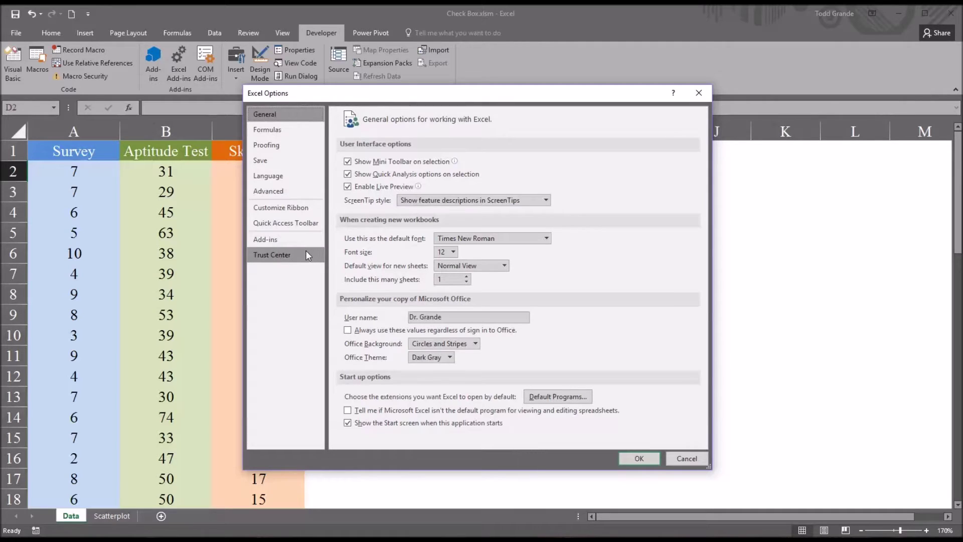
{"action": "left_click", "coordinate": [281, 208]}
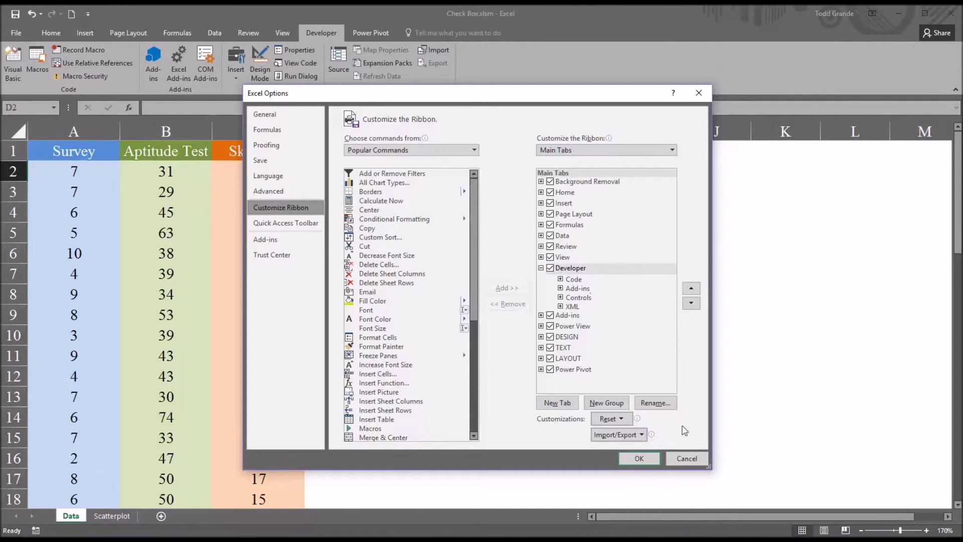
{"action": "left_click", "coordinate": [640, 459]}
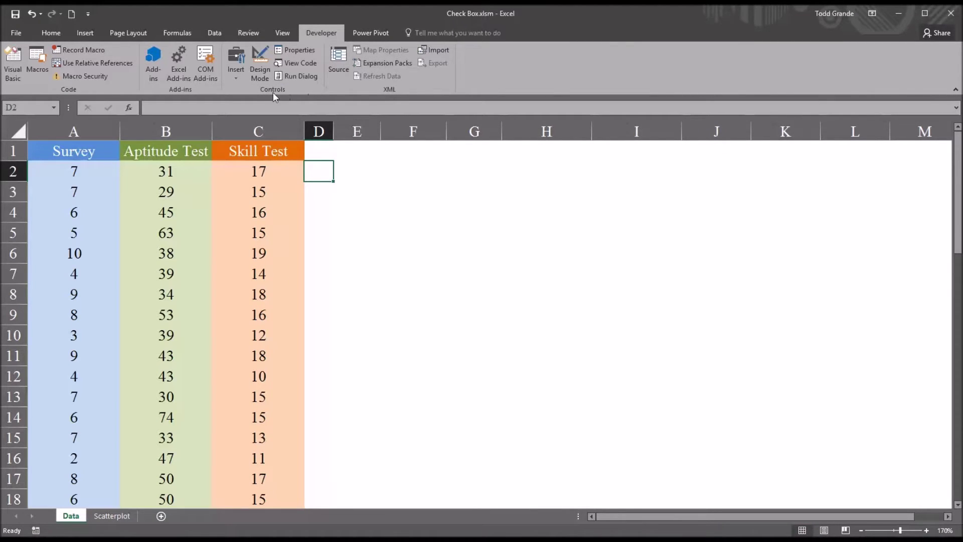
{"action": "left_click", "coordinate": [235, 75]}
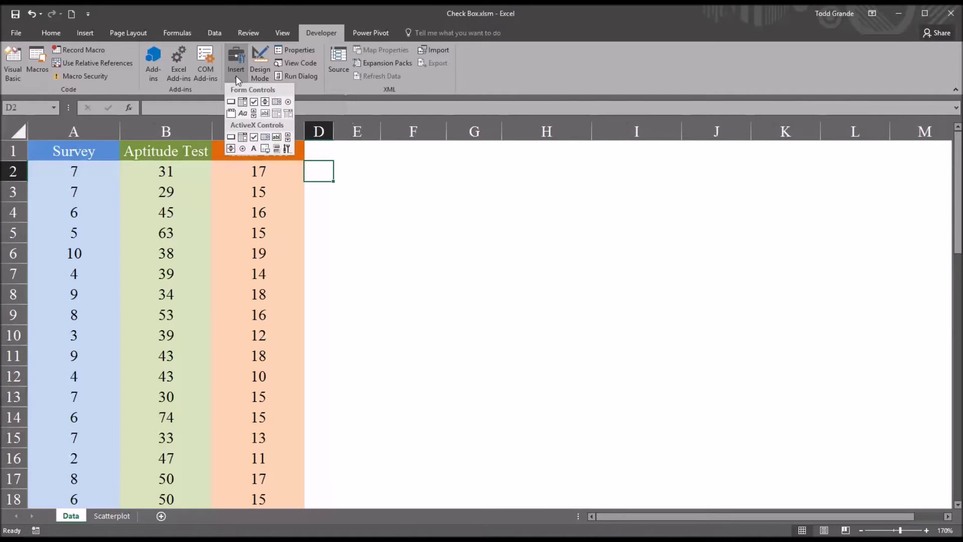
Step: Draw a Form Control check box near D2 and delete its label text
{"action": "left_click", "coordinate": [253, 103]}
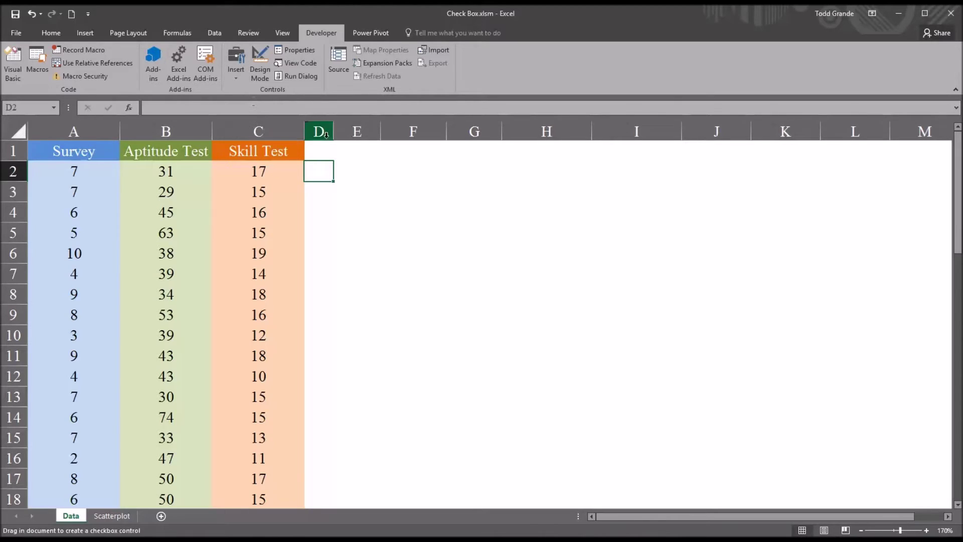
{"action": "left_click_drag", "start_coordinate": [324, 166], "coordinate": [364, 188]}
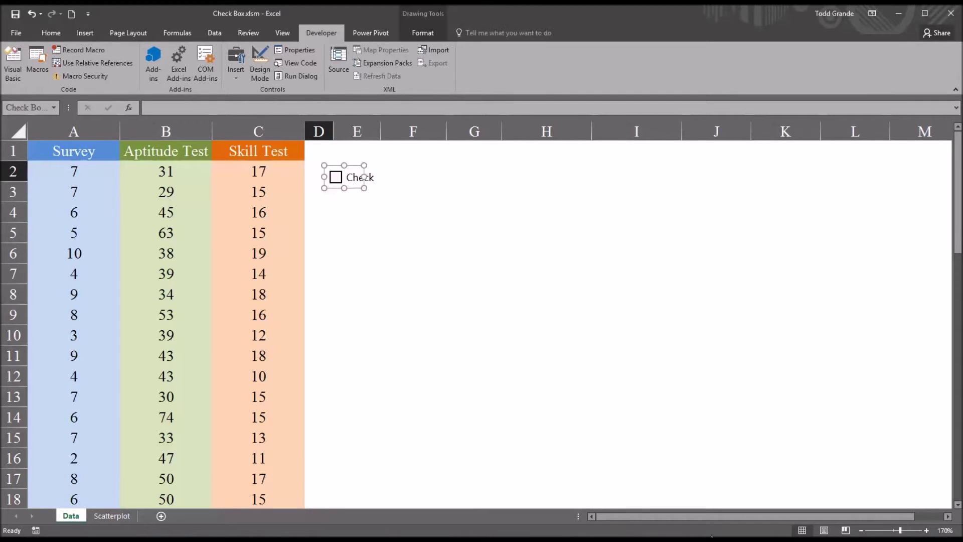
{"action": "right_click", "coordinate": [370, 185]}
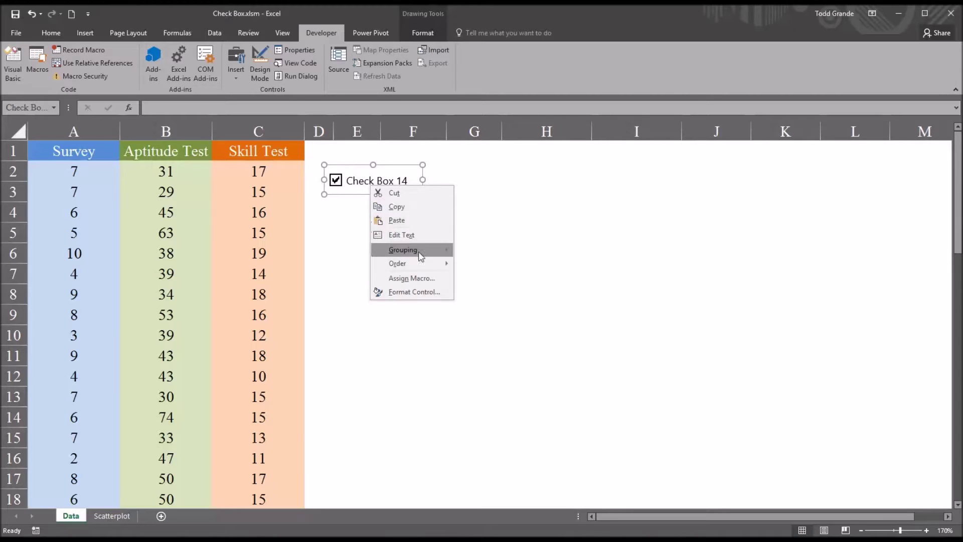
{"action": "left_click", "coordinate": [421, 237]}
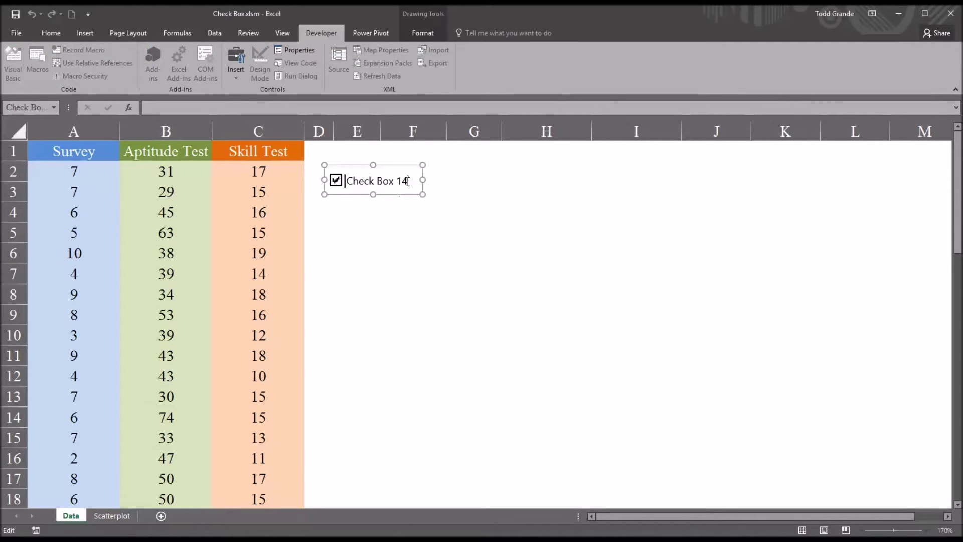
{"action": "left_click_drag", "start_coordinate": [406, 181], "coordinate": [349, 184]}
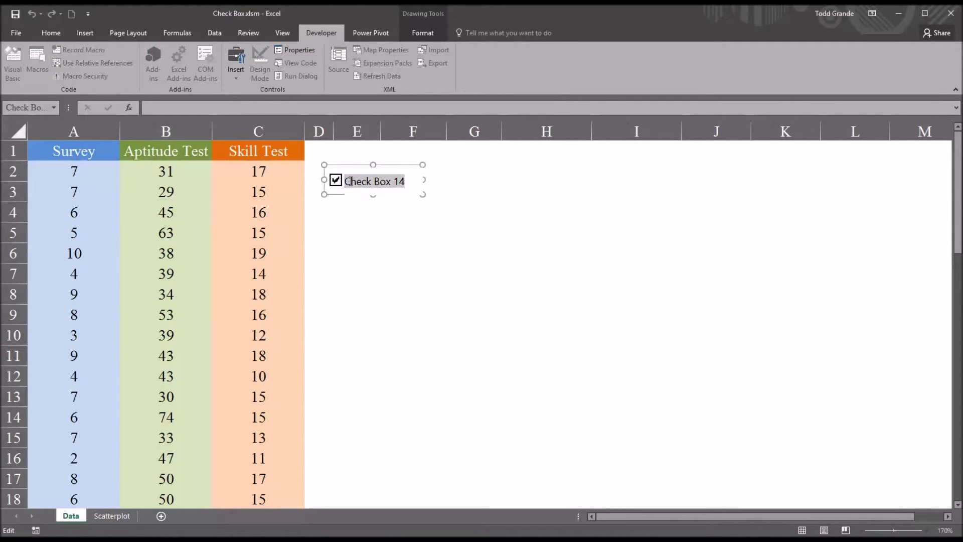
{"action": "key", "text": "BackSpace"}
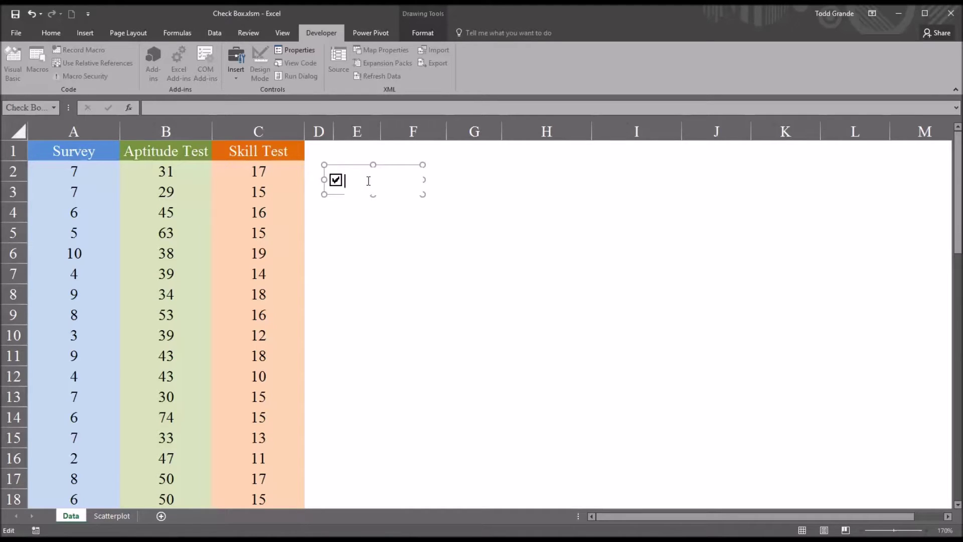
{"action": "left_click", "coordinate": [381, 211]}
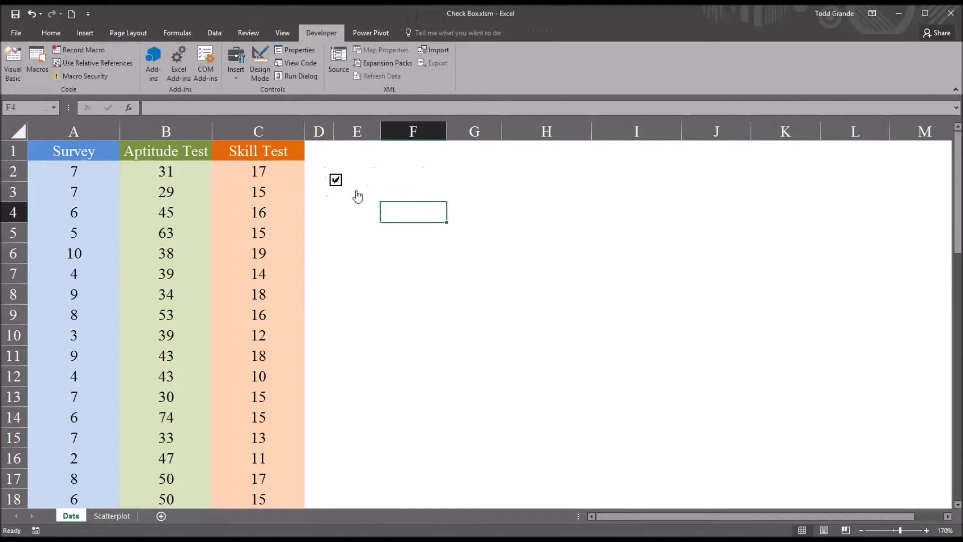
Step: Test-toggle the check box, then move it into cell E2 and narrow it
{"action": "left_click", "coordinate": [337, 190]}
{"action": "left_click", "coordinate": [337, 190]}
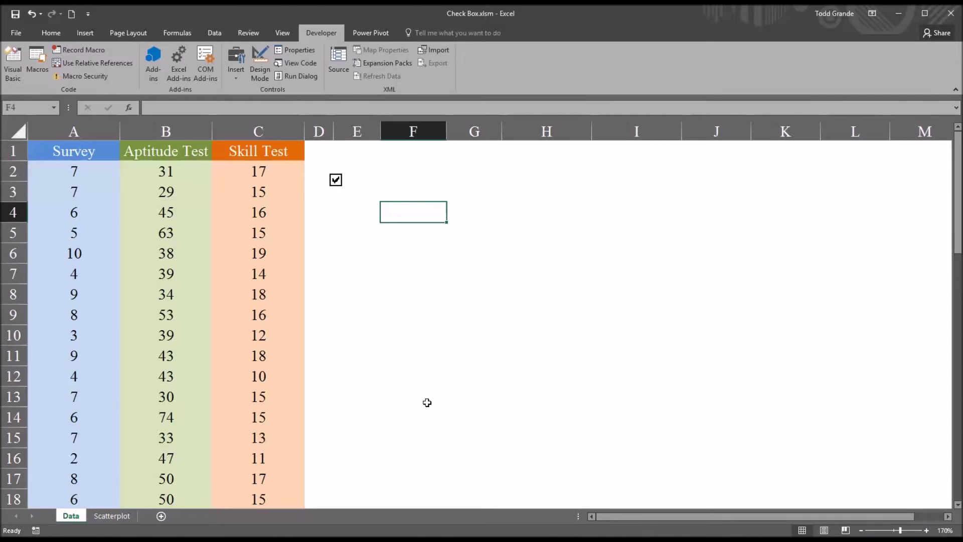
{"action": "right_click", "coordinate": [367, 185]}
{"action": "key", "text": "Escape"}
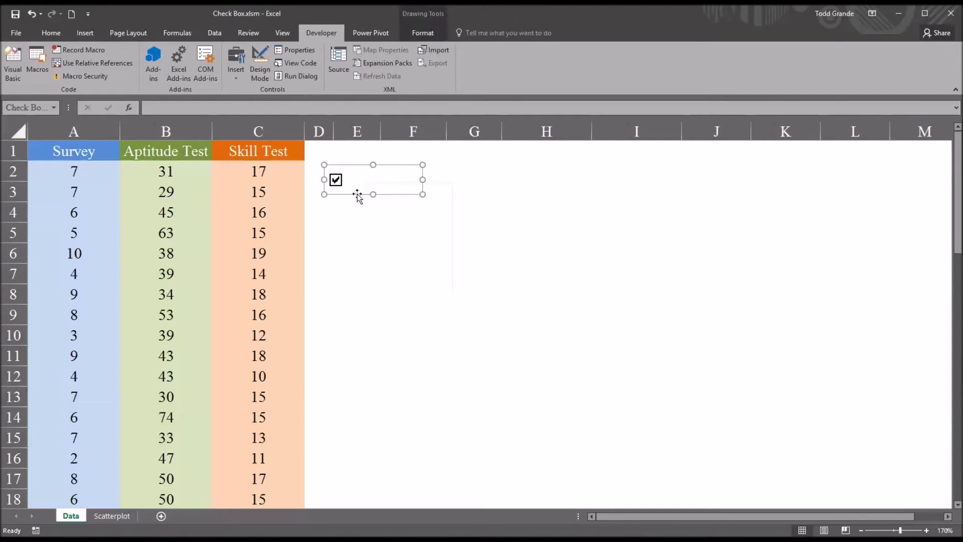
{"action": "left_click_drag", "start_coordinate": [357, 193], "coordinate": [378, 185]}
{"action": "left_click_drag", "start_coordinate": [435, 170], "coordinate": [377, 170]}
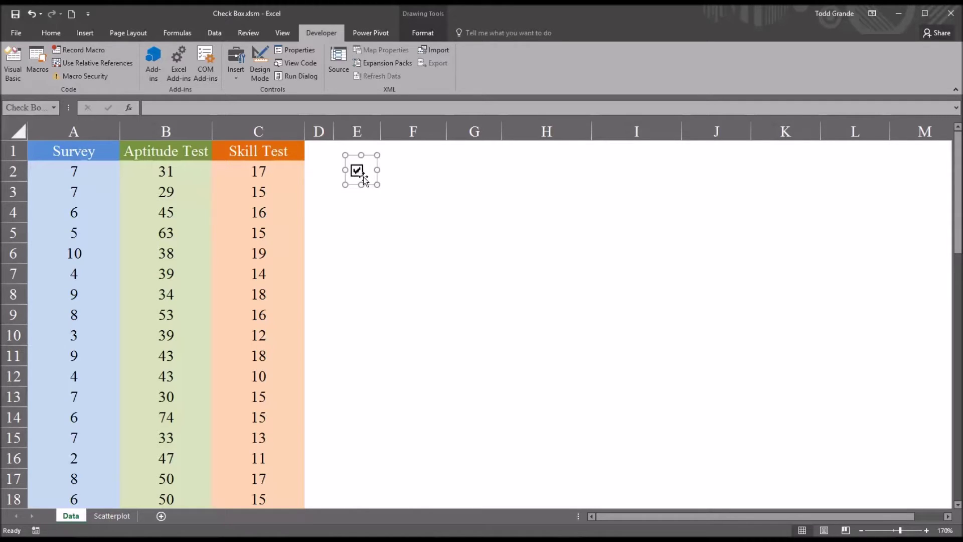
{"action": "left_click", "coordinate": [404, 171]}
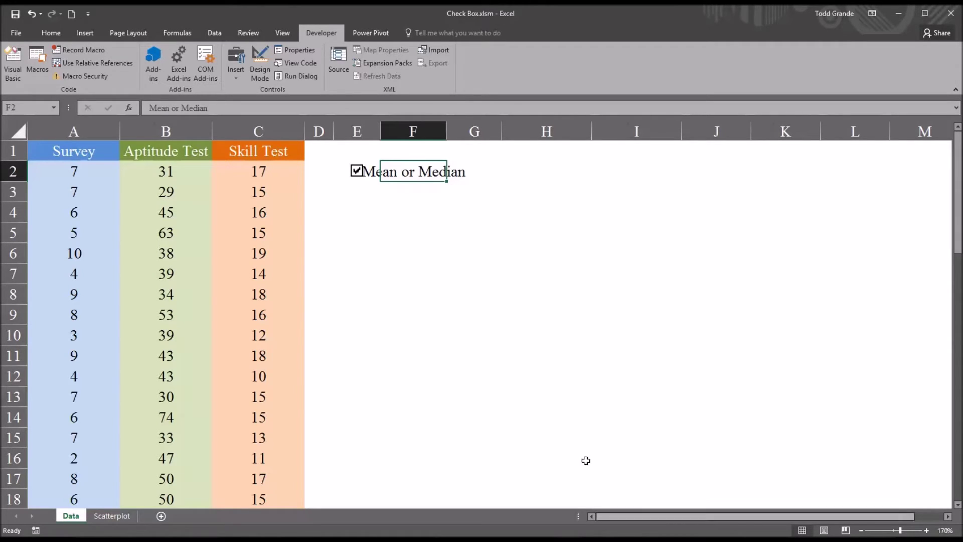
Step: Widen column F to fit the 'Mean or Median' label and tick the check box
{"action": "left_click_drag", "start_coordinate": [446, 133], "coordinate": [509, 136]}
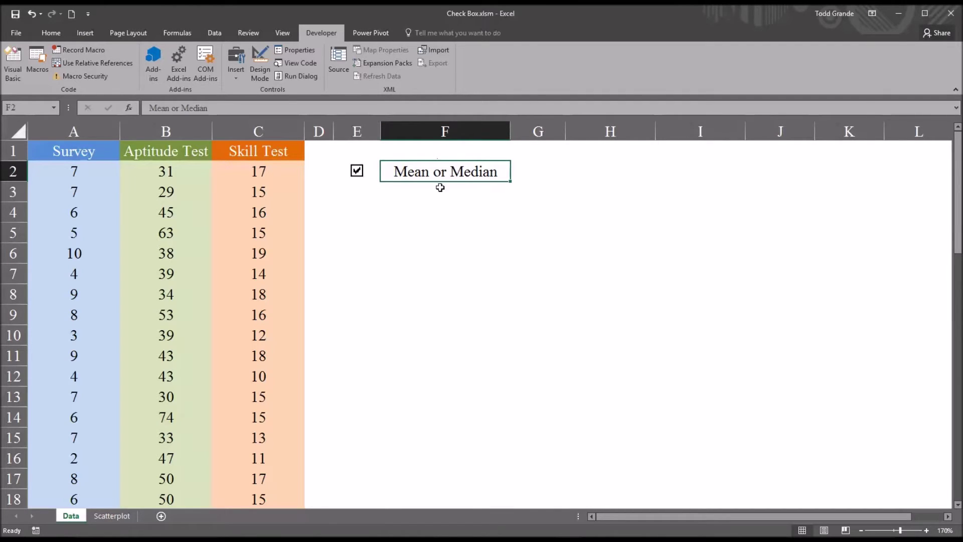
{"action": "left_click", "coordinate": [355, 180]}
{"action": "right_click", "coordinate": [360, 184]}
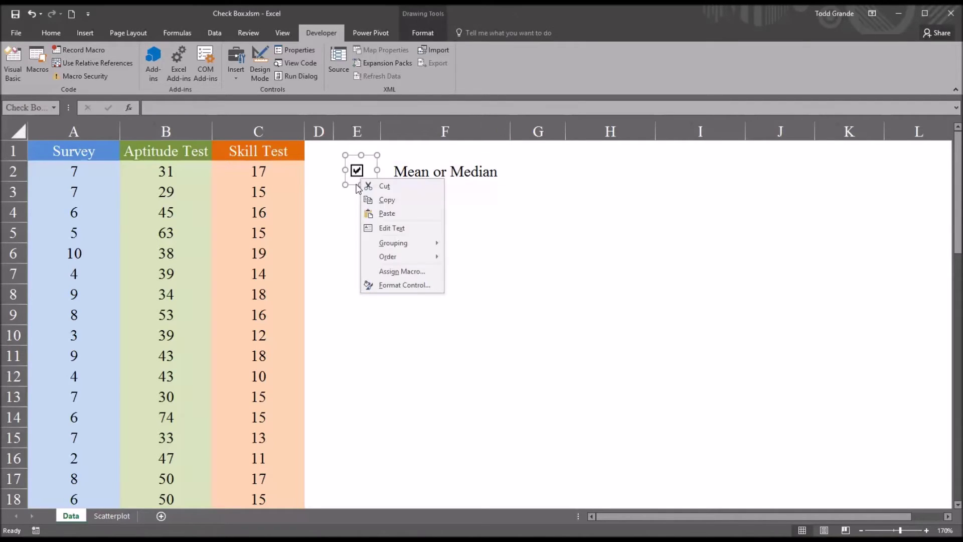
Step: Format the check box control with cell link $H$2 and 3-D shading
{"action": "left_click", "coordinate": [404, 285]}
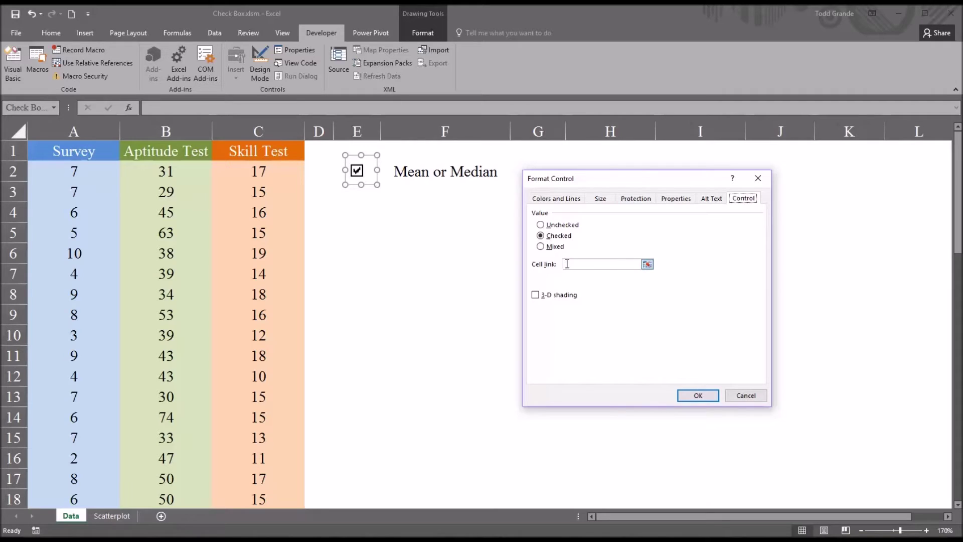
{"action": "left_click", "coordinate": [572, 264]}
{"action": "left_click_drag", "start_coordinate": [590, 184], "coordinate": [557, 231]}
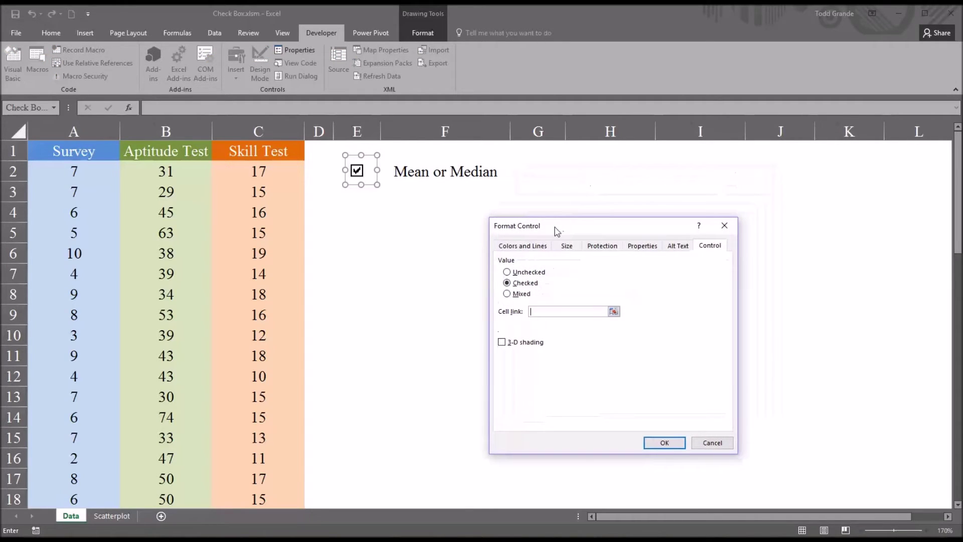
{"action": "left_click", "coordinate": [606, 173]}
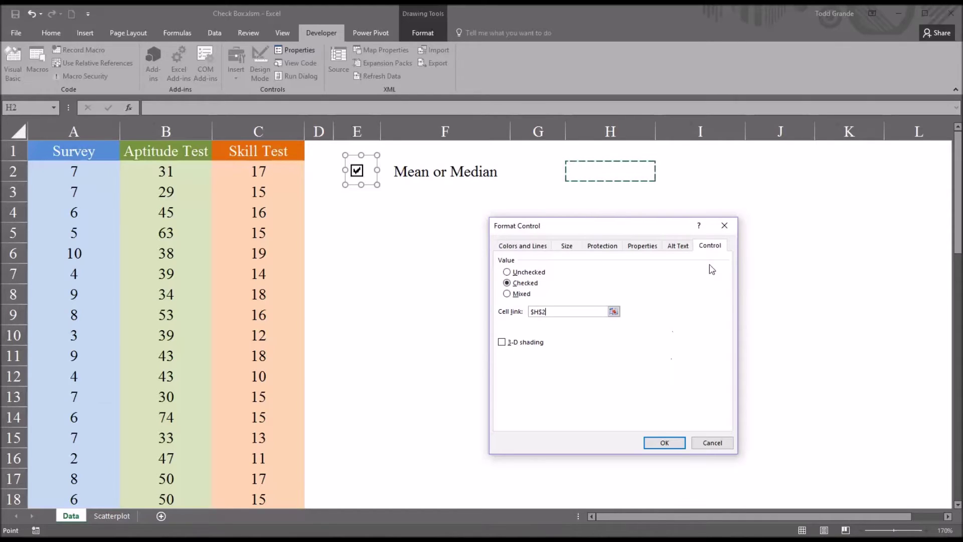
{"action": "left_click", "coordinate": [502, 342]}
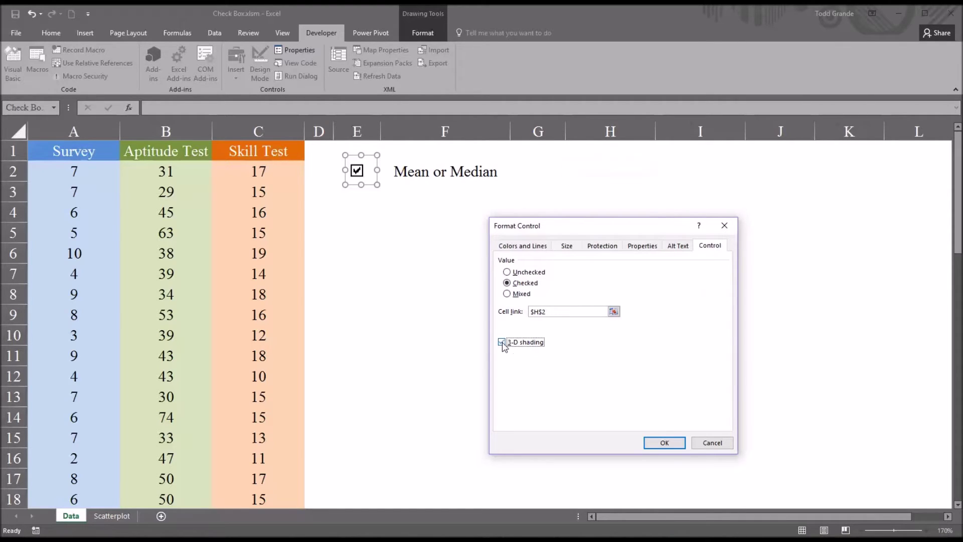
{"action": "left_click", "coordinate": [664, 443]}
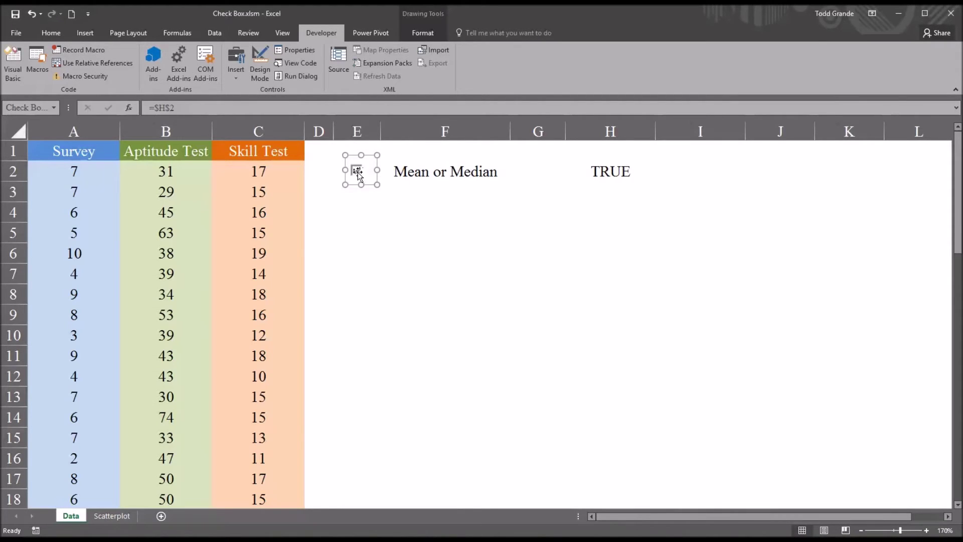
Step: Untick and re-tick the check box to confirm H2 switches between FALSE and TRUE
{"action": "left_click", "coordinate": [356, 193]}
{"action": "left_click", "coordinate": [357, 173]}
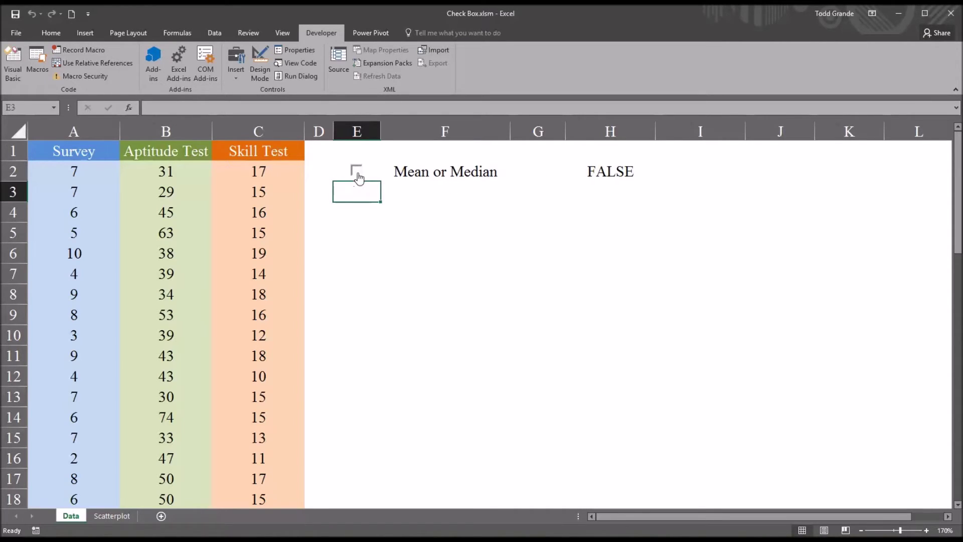
{"action": "left_click", "coordinate": [358, 173]}
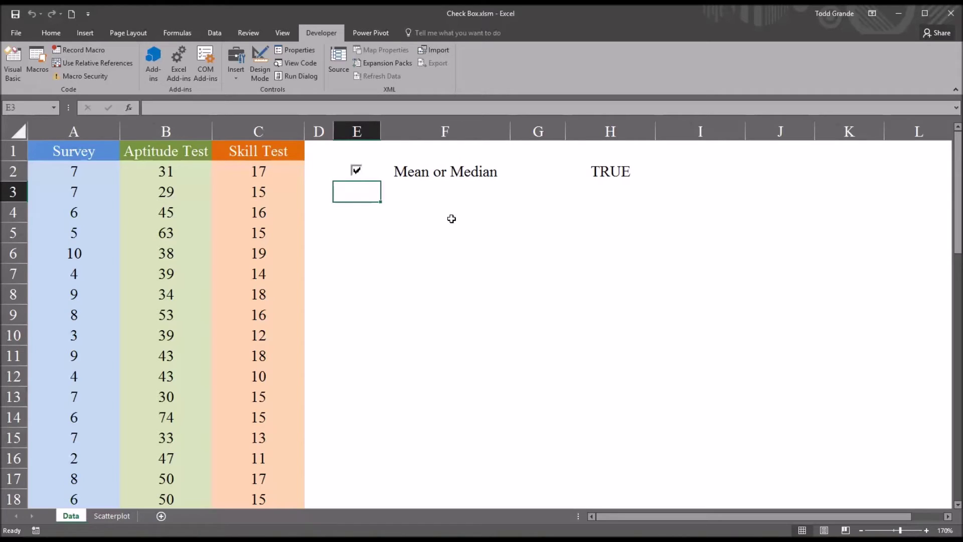
{"action": "left_click", "coordinate": [596, 218]}
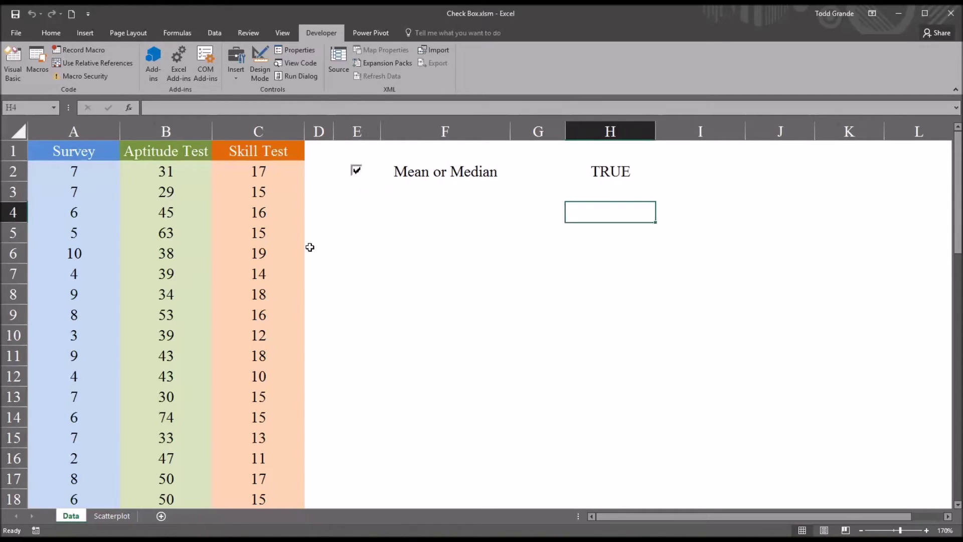
Step: Enter =AVERAGE(C2:C51) in H4, giving the Skill Test mean 15.28
{"action": "type", "text": "="}
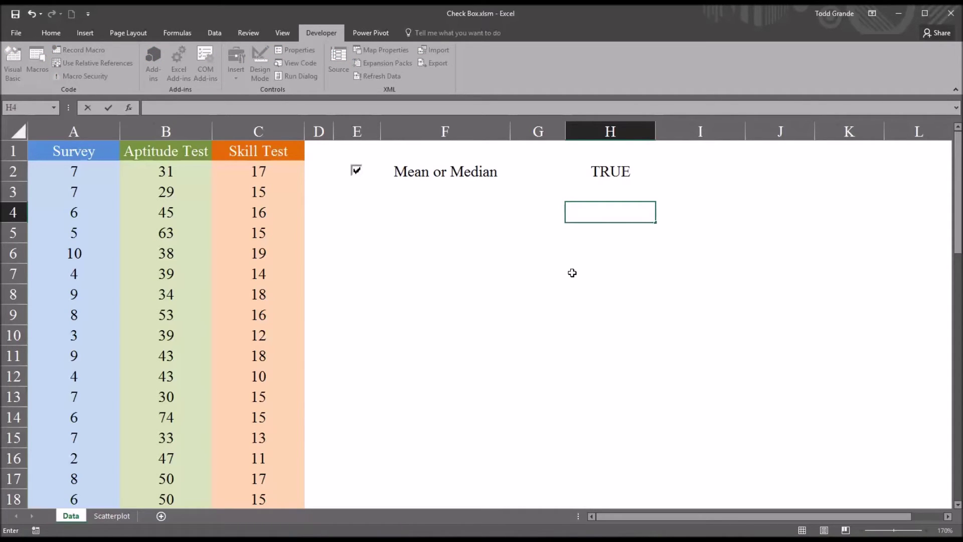
{"action": "type", "text": "=a"}
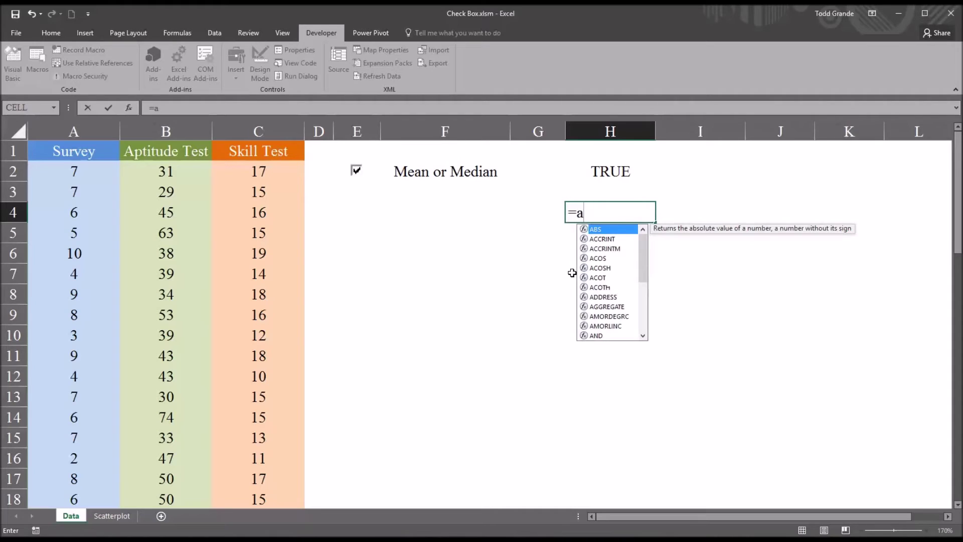
{"action": "type", "text": "ve"}
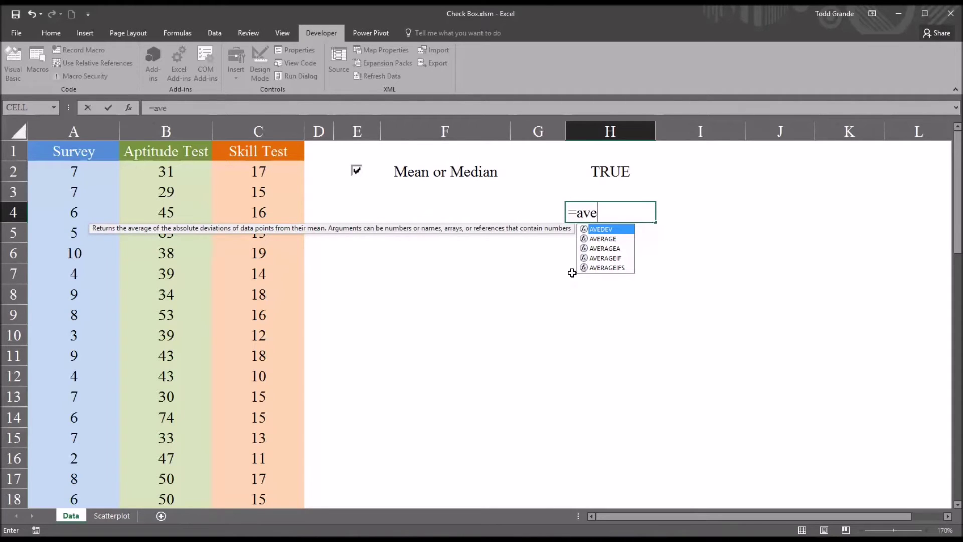
{"action": "double_click", "coordinate": [595, 239]}
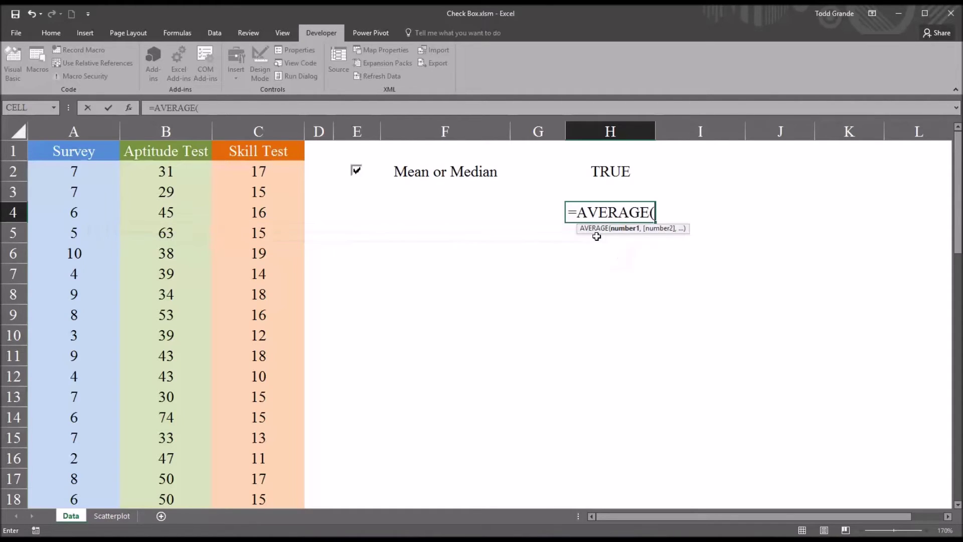
{"action": "left_click", "coordinate": [249, 174]}
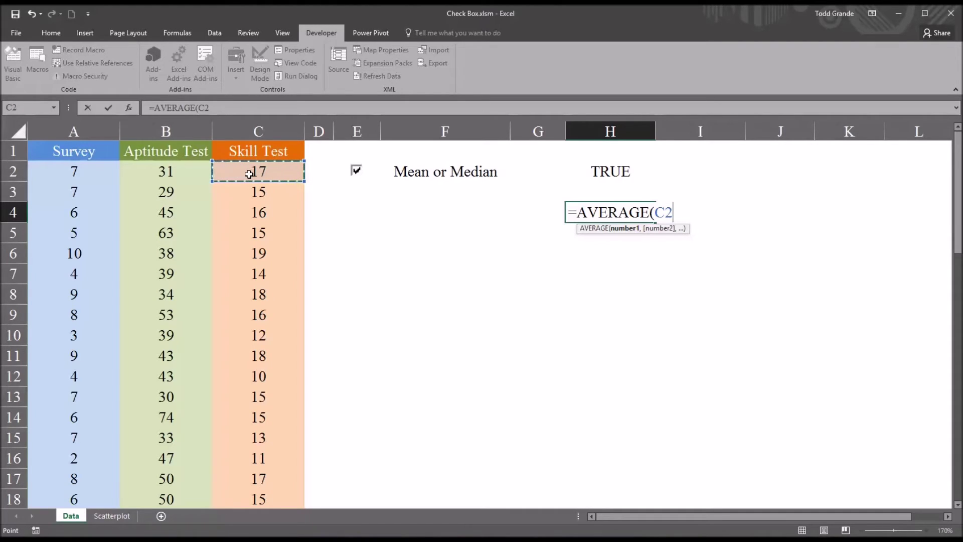
{"action": "key", "text": "ctrl+shift+Down"}
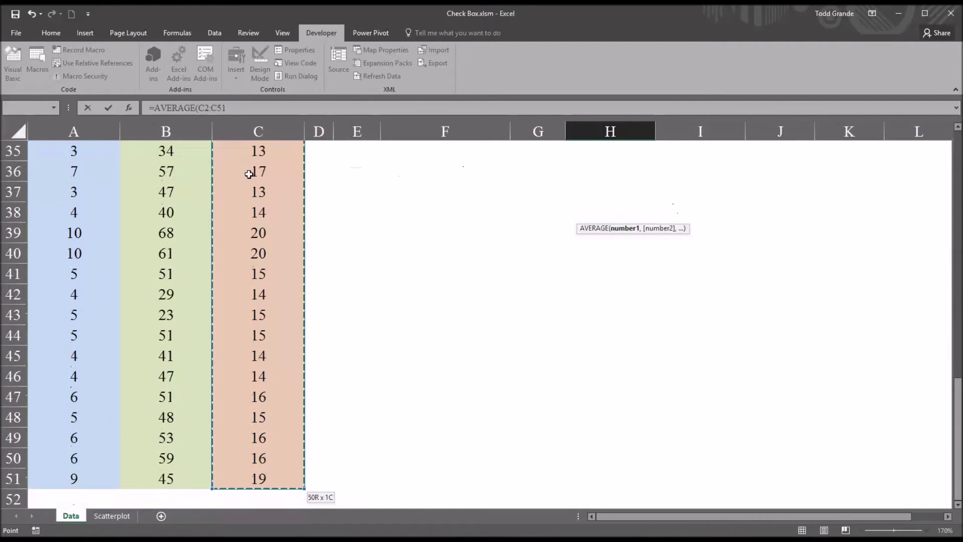
{"action": "key", "text": "Return"}
{"action": "left_click_drag", "start_coordinate": [955, 209], "coordinate": [944, 176]}
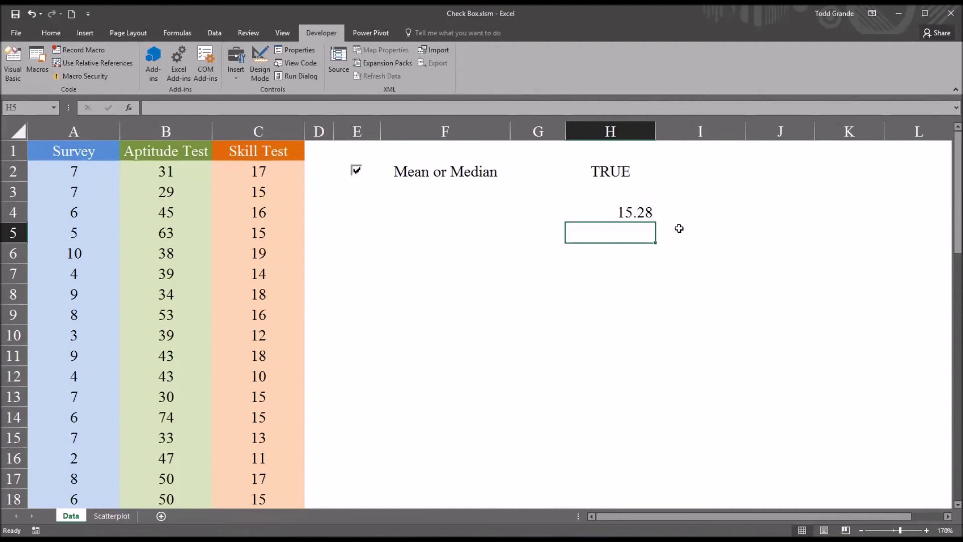
{"action": "left_click", "coordinate": [600, 213]}
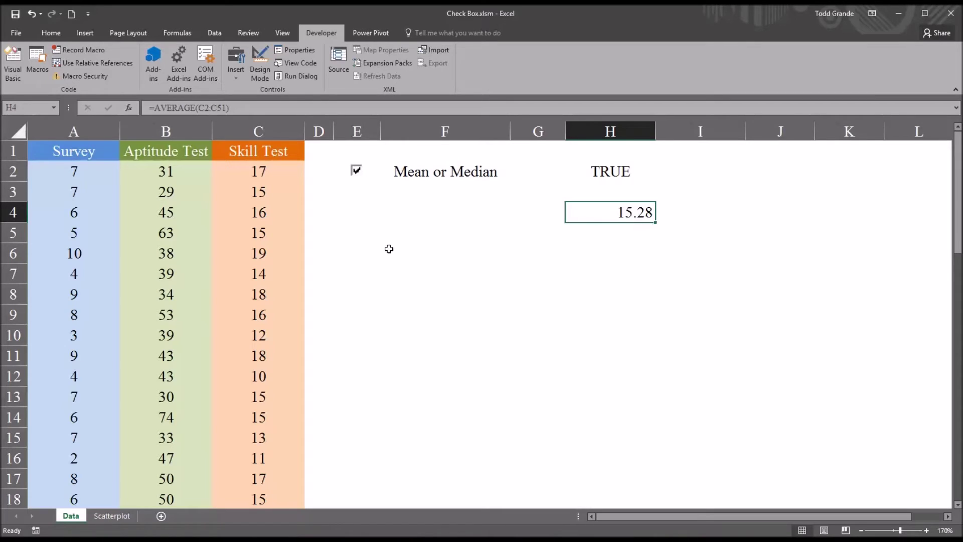
Step: Enter =MEDIAN(C2:C51) in H5, giving the Skill Test median 15
{"action": "left_click", "coordinate": [596, 233]}
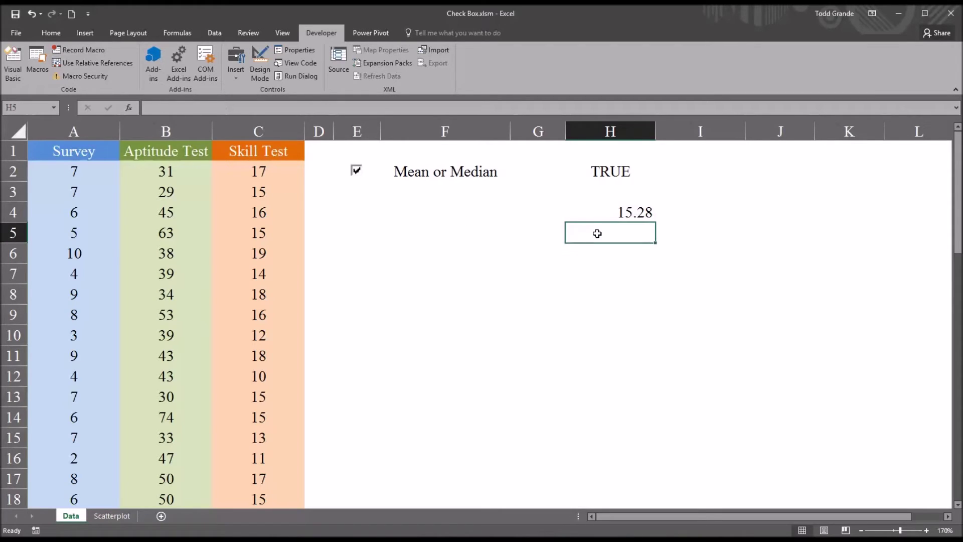
{"action": "type", "text": "=me"}
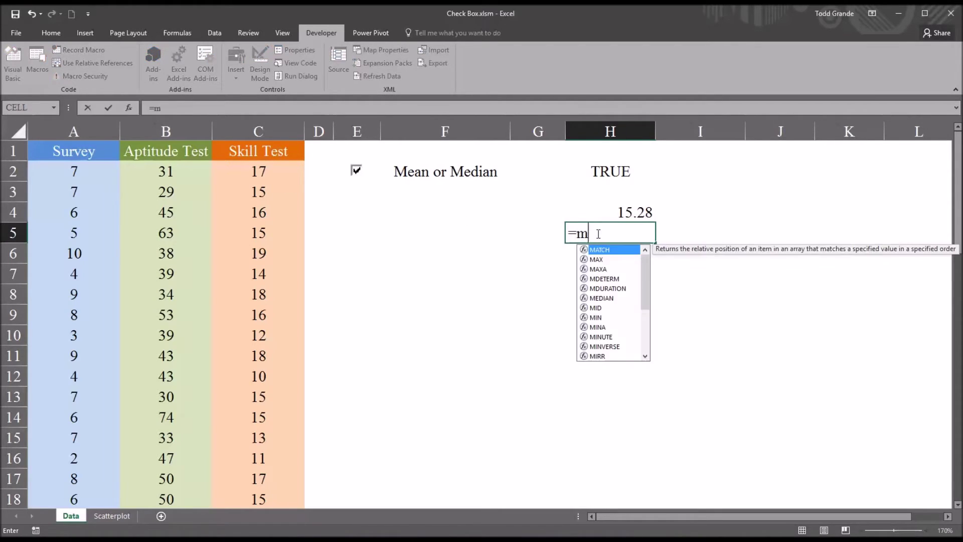
{"action": "double_click", "coordinate": [596, 251]}
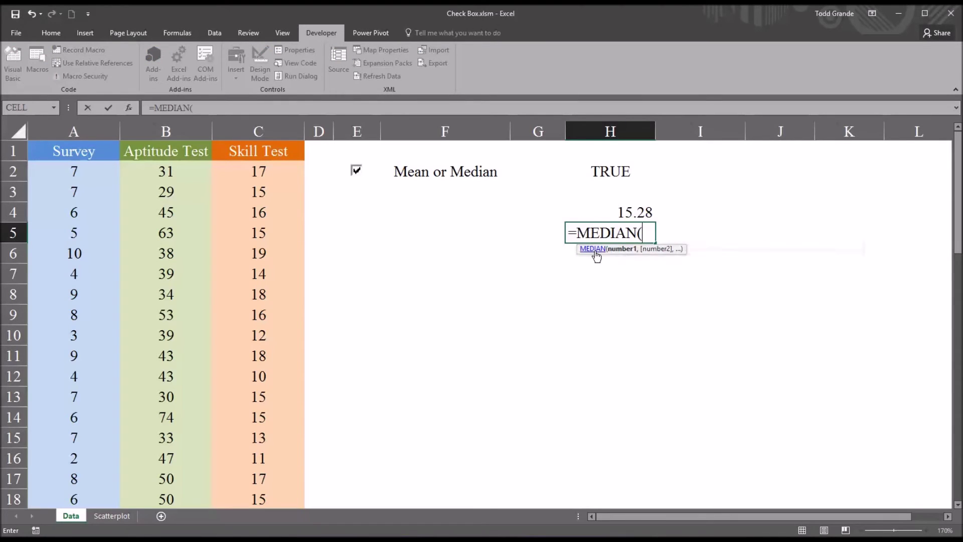
{"action": "left_click", "coordinate": [255, 172]}
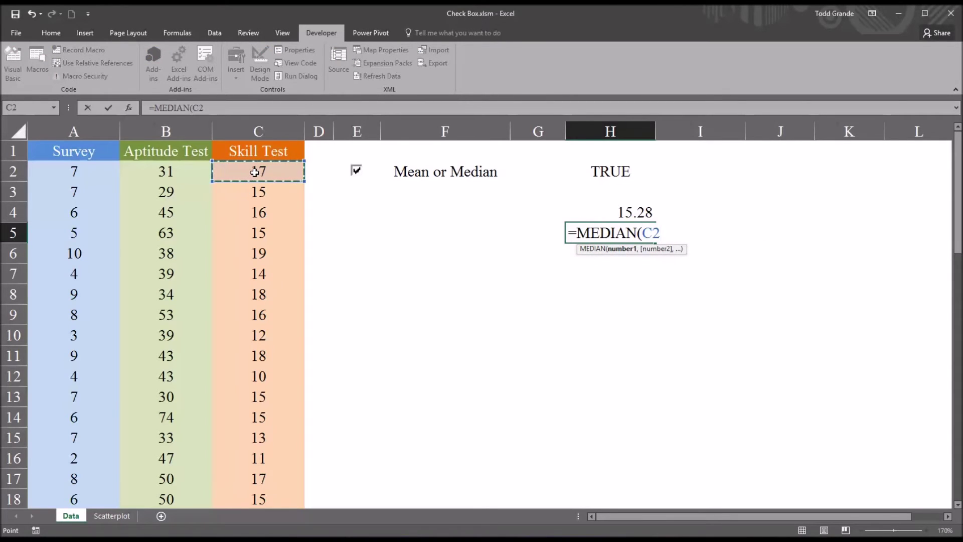
{"action": "key", "text": "ctrl+shift+Down"}
{"action": "key", "text": "Return"}
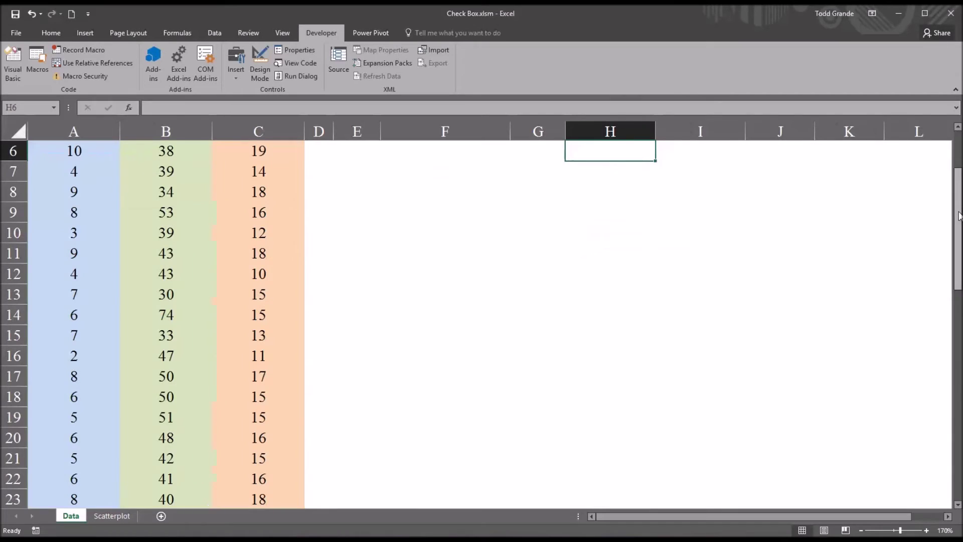
{"action": "scroll", "coordinate": [953, 201], "scroll_direction": "up", "scroll_amount": 2}
{"action": "left_click", "coordinate": [627, 214]}
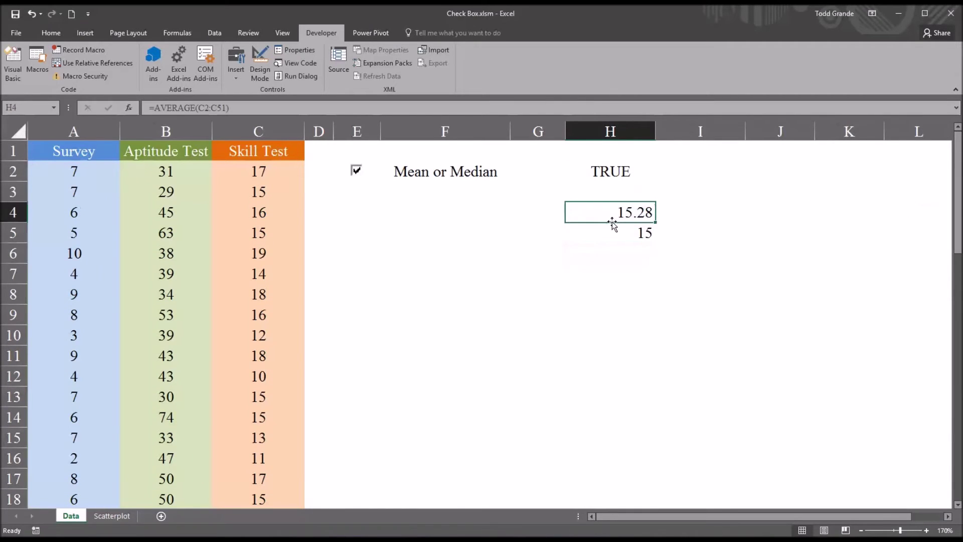
{"action": "left_click", "coordinate": [605, 233]}
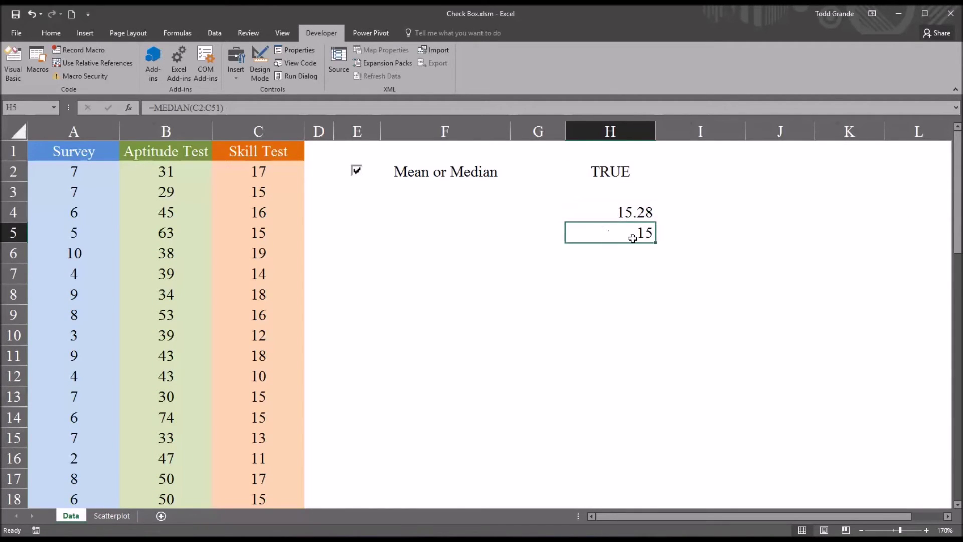
{"action": "key", "text": "Down"}
{"action": "key", "text": "Down"}
{"action": "key", "text": "Left"}
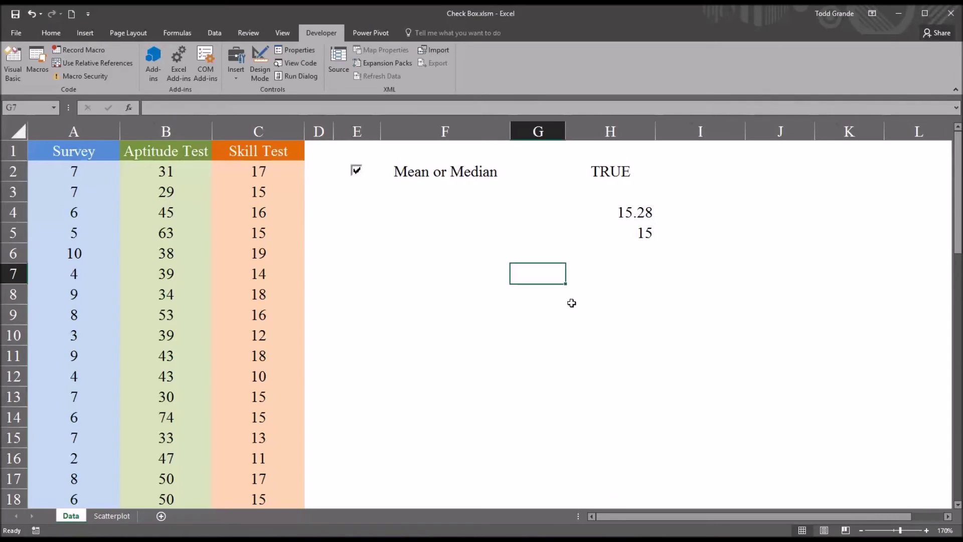
Step: Begin G7's formula as =IF(H2=TRUE, with 'av' started for the true result
{"action": "type", "text": "="}
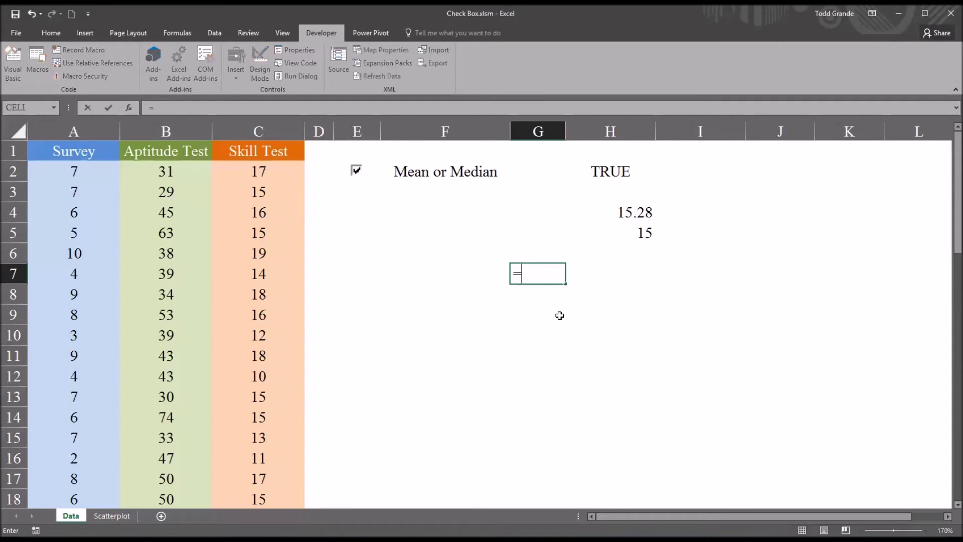
{"action": "type", "text": "if"}
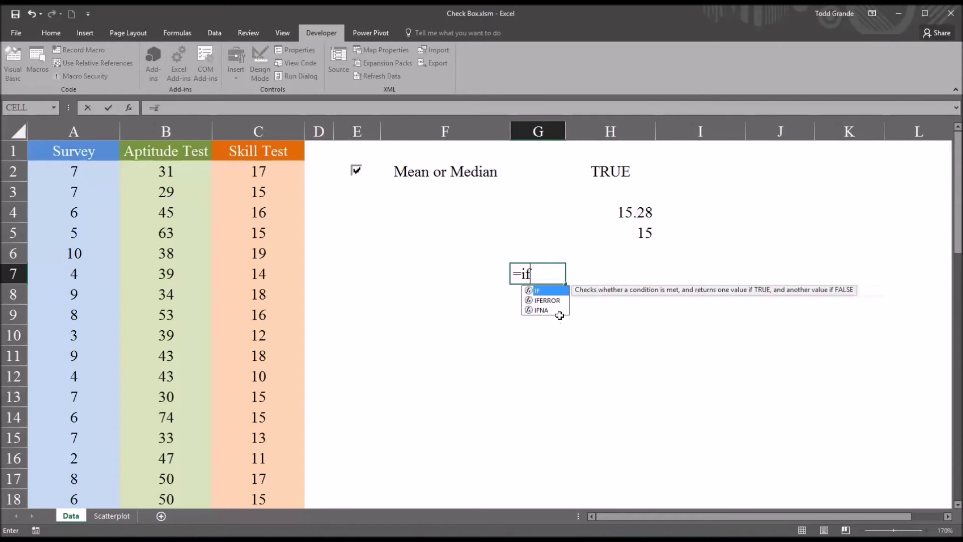
{"action": "type", "text": "("}
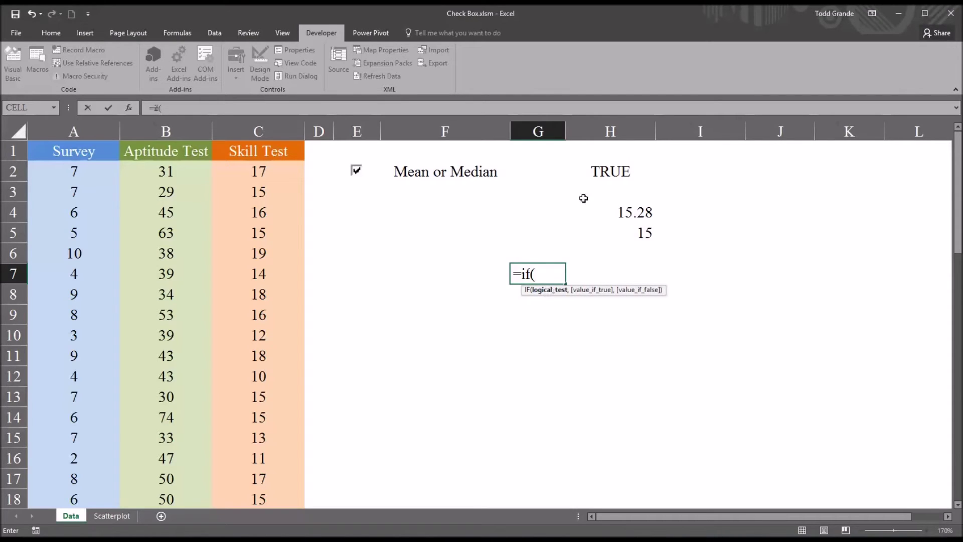
{"action": "left_click", "coordinate": [596, 172]}
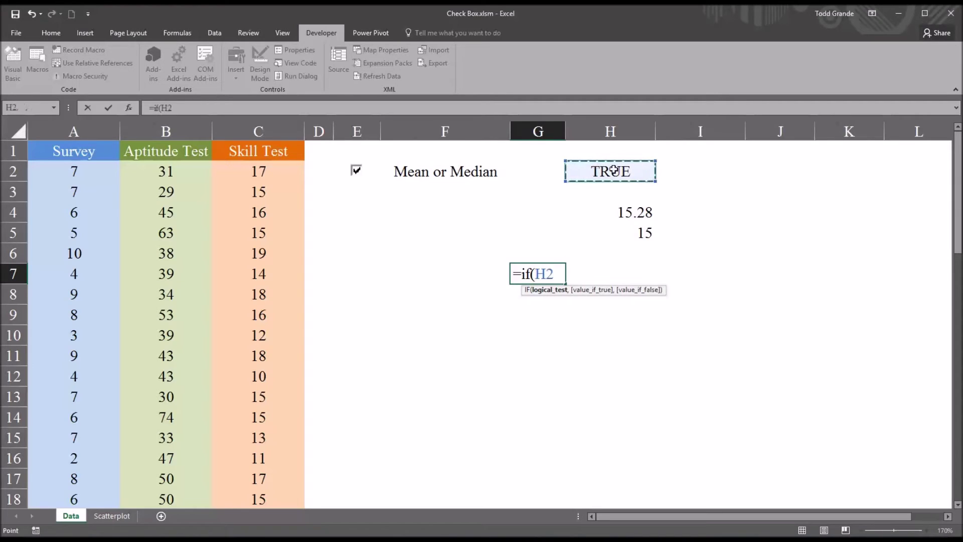
{"action": "type", "text": "="}
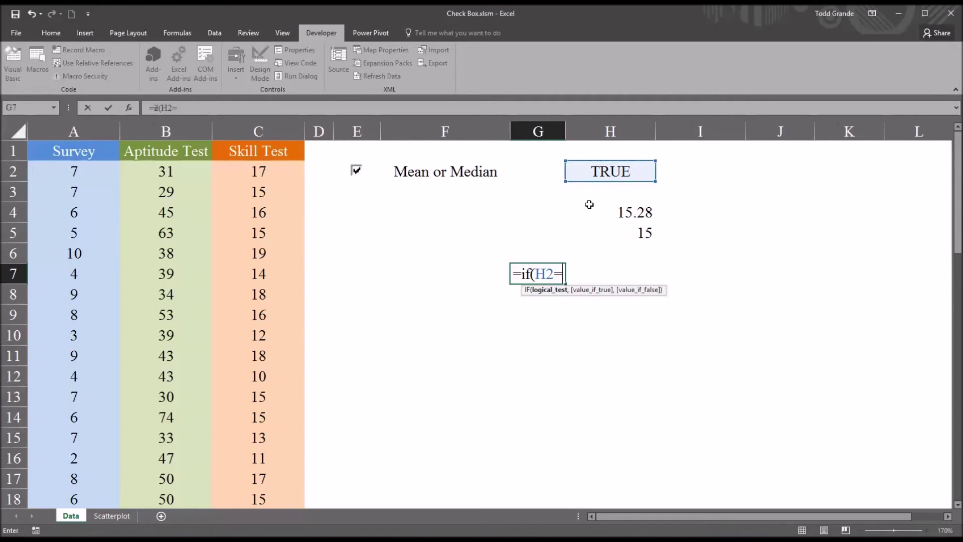
{"action": "type", "text": "tr"}
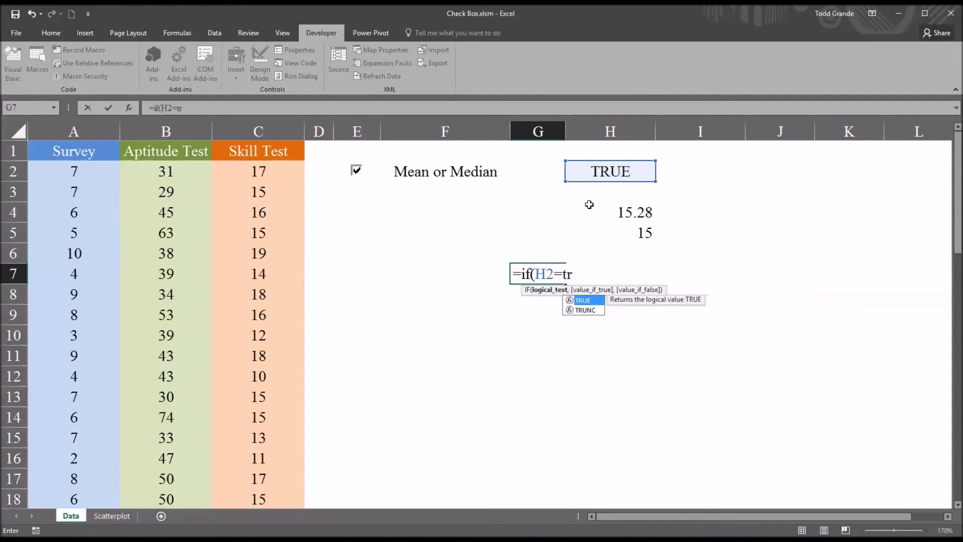
{"action": "type", "text": "ue,"}
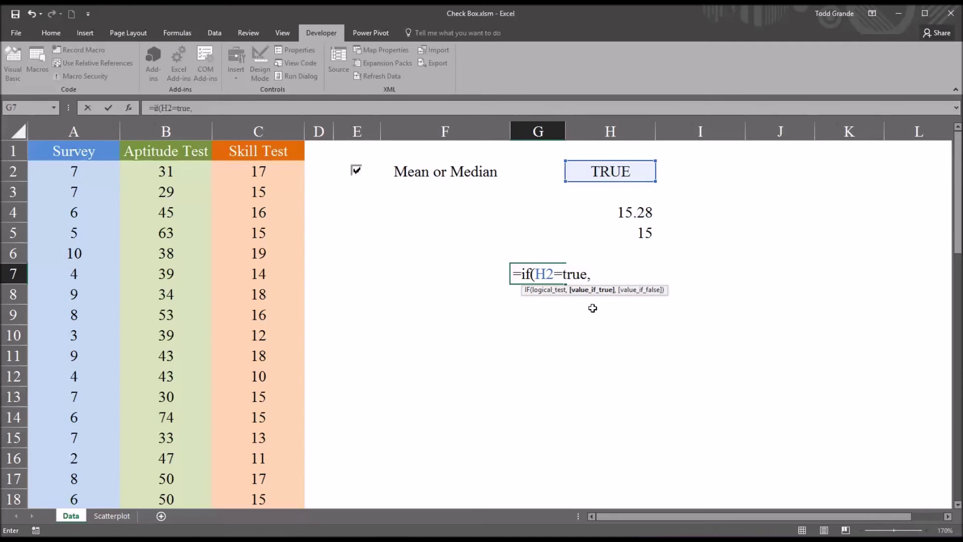
{"action": "type", "text": "av"}
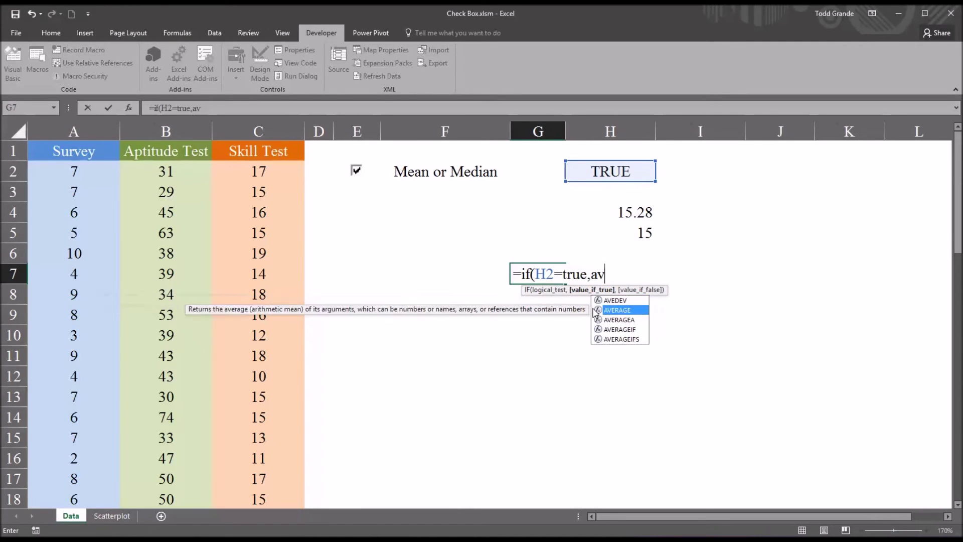
Step: Use AVERAGE(C2:C51) as the TRUE result of G7's IF formula
{"action": "double_click", "coordinate": [596, 310]}
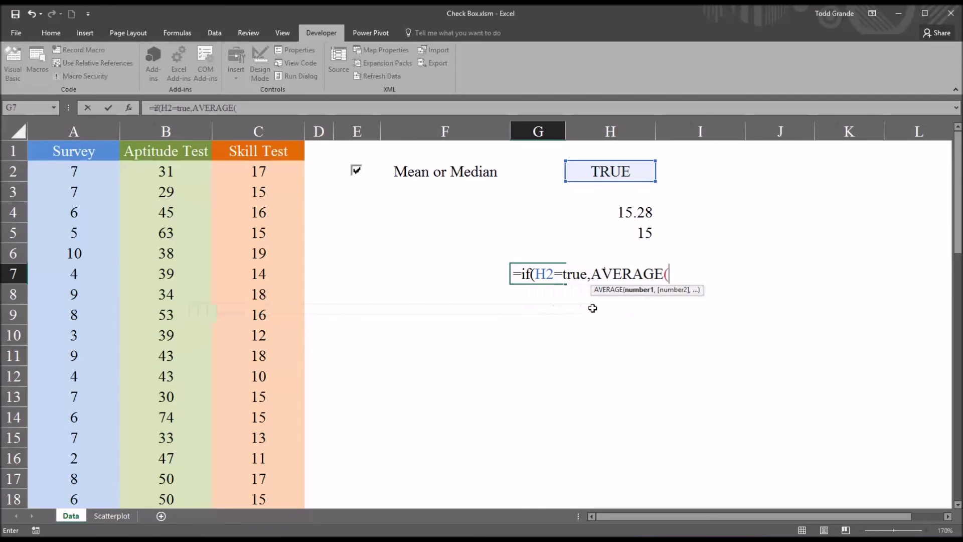
{"action": "left_click", "coordinate": [244, 171]}
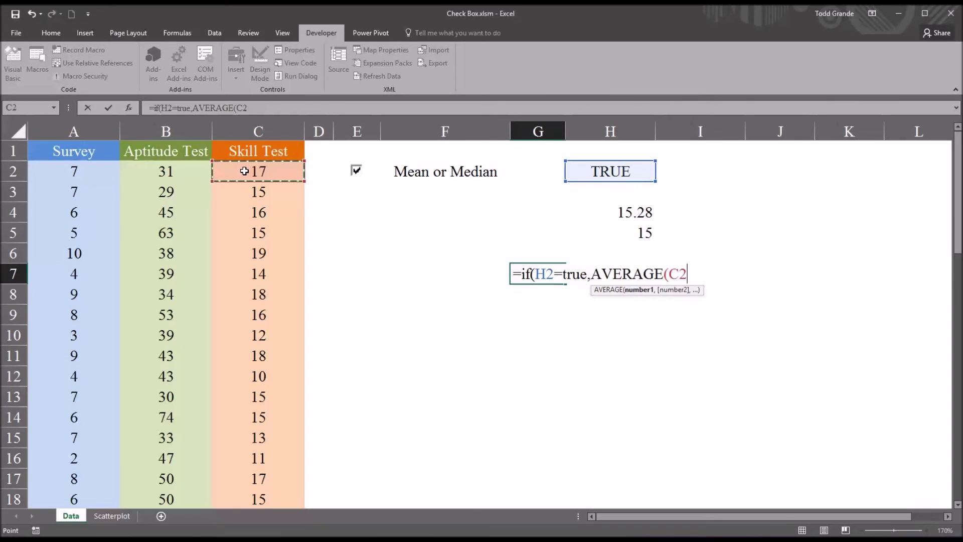
{"action": "key", "text": "ctrl+shift+Down"}
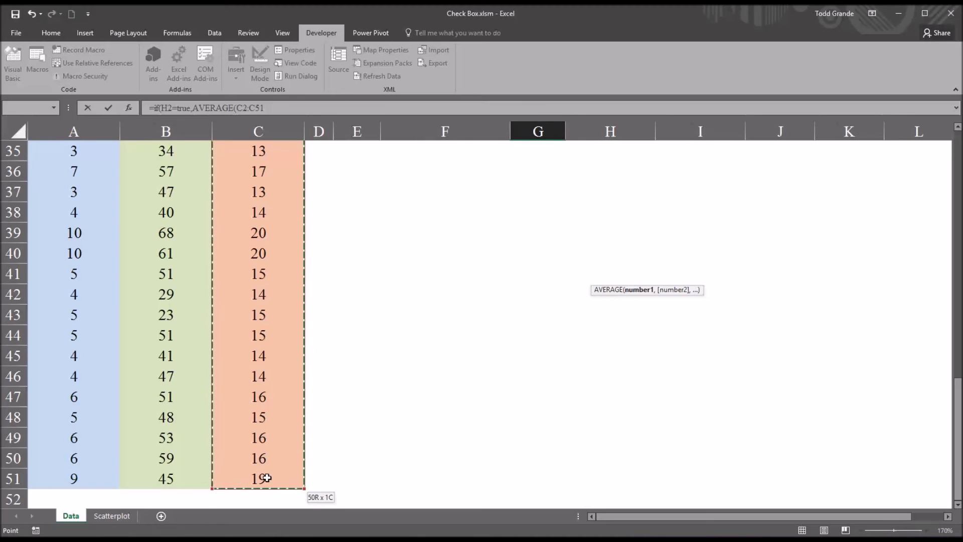
{"action": "left_click_drag", "start_coordinate": [953, 457], "coordinate": [940, 195]}
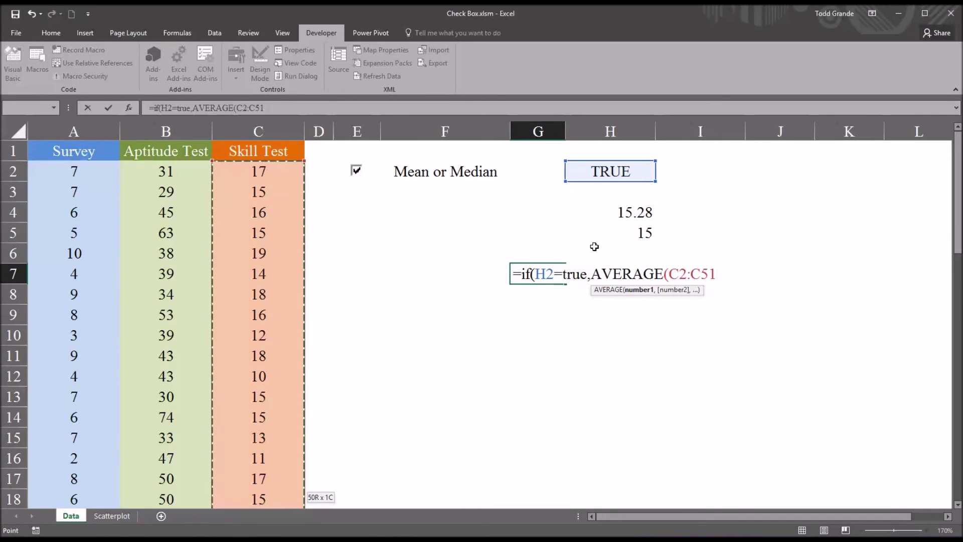
Step: Add MEDIAN(C2:C51) as the FALSE result and complete G7, showing 15.28
{"action": "type", "text": ","}
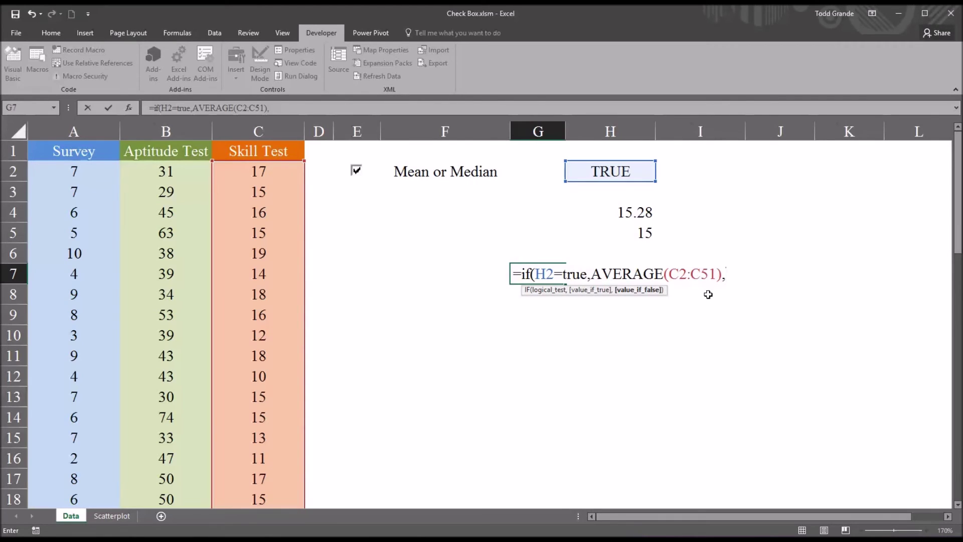
{"action": "type", "text": "me"}
{"action": "key", "text": "Tab"}
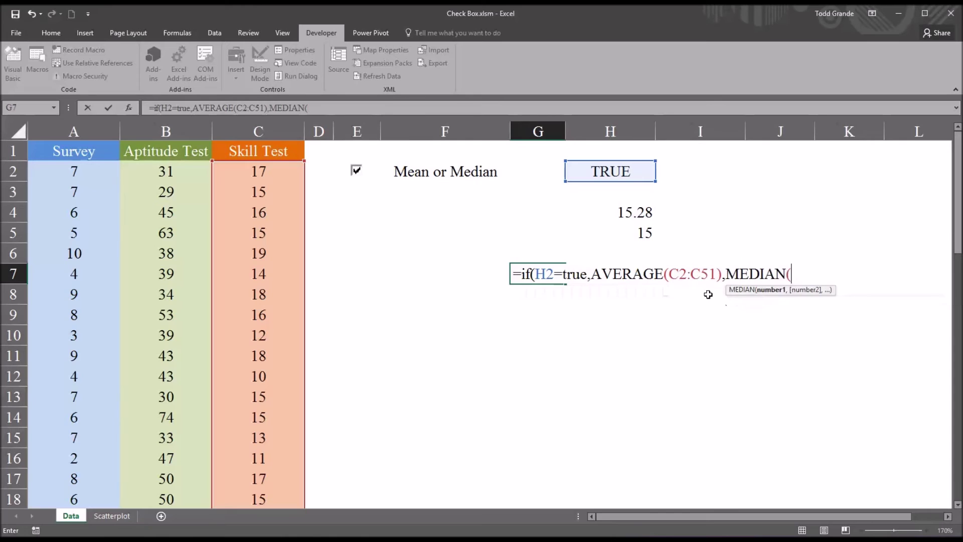
{"action": "type", "text": "("}
{"action": "key", "text": "BackSpace"}
{"action": "left_click_drag", "start_coordinate": [266, 170], "coordinate": [257, 459]}
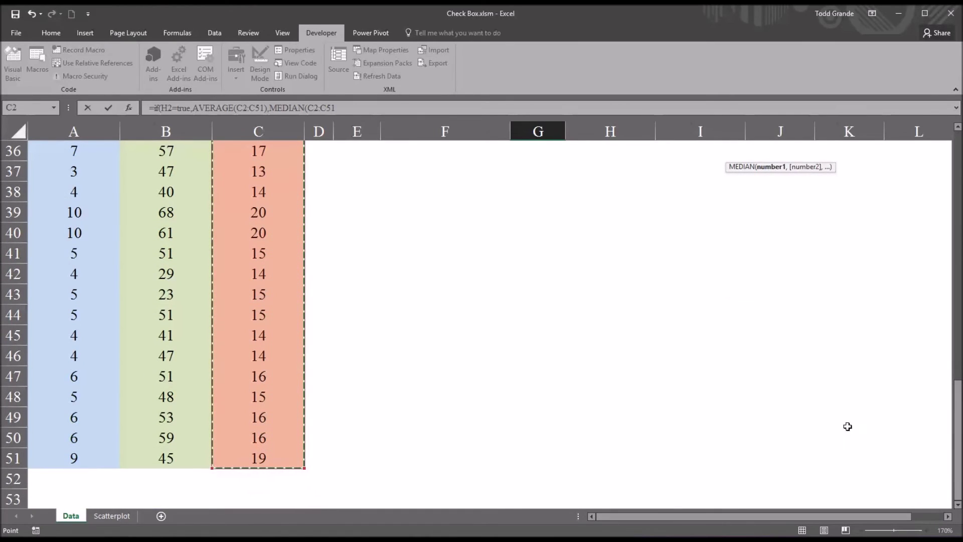
{"action": "key", "text": "Return"}
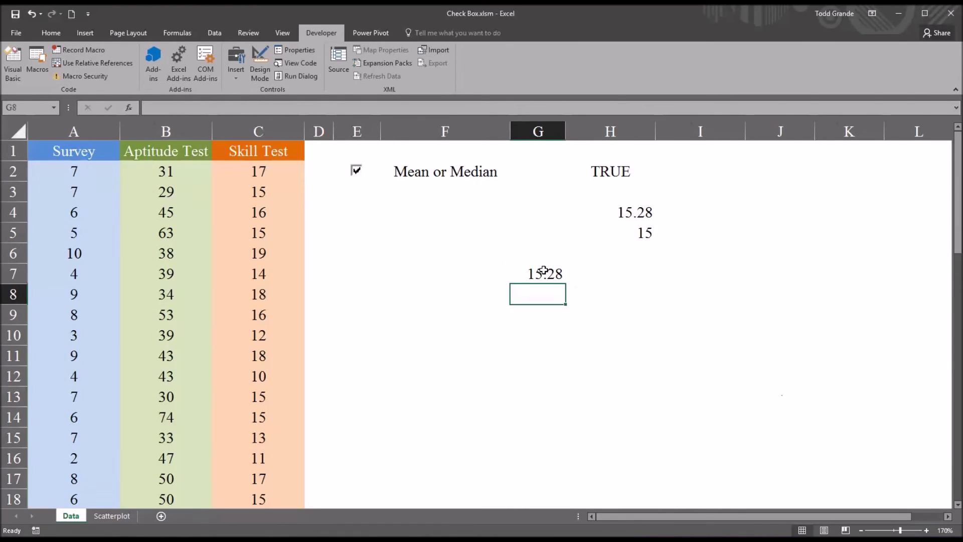
{"action": "left_click", "coordinate": [539, 276]}
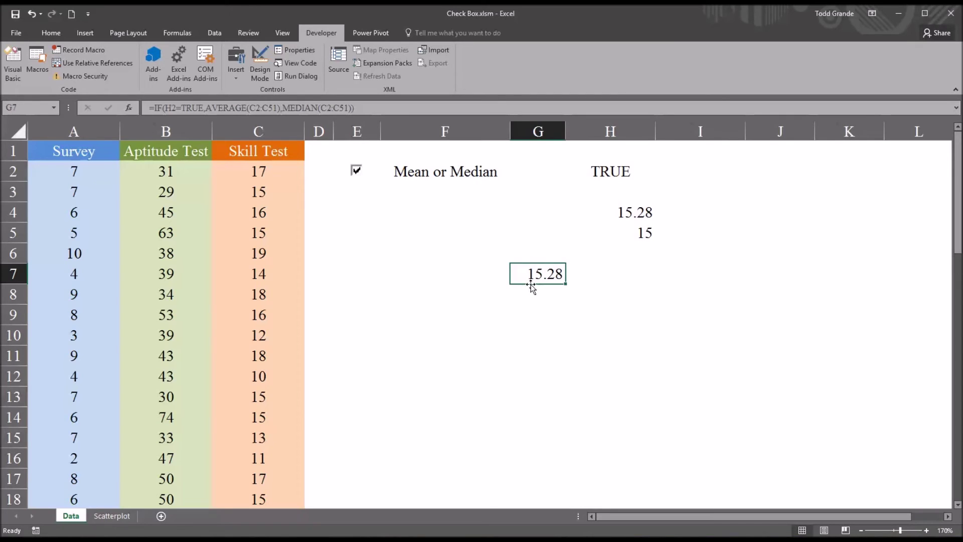
Step: Untick the check box so G7 shows the median 15, comparing G7 with H4 and H5
{"action": "left_click", "coordinate": [608, 214]}
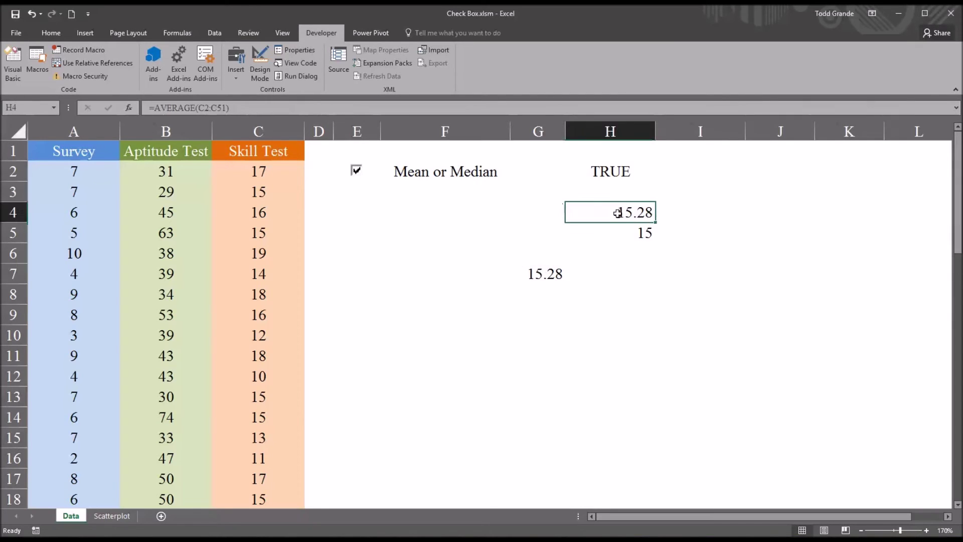
{"action": "left_click", "coordinate": [563, 272]}
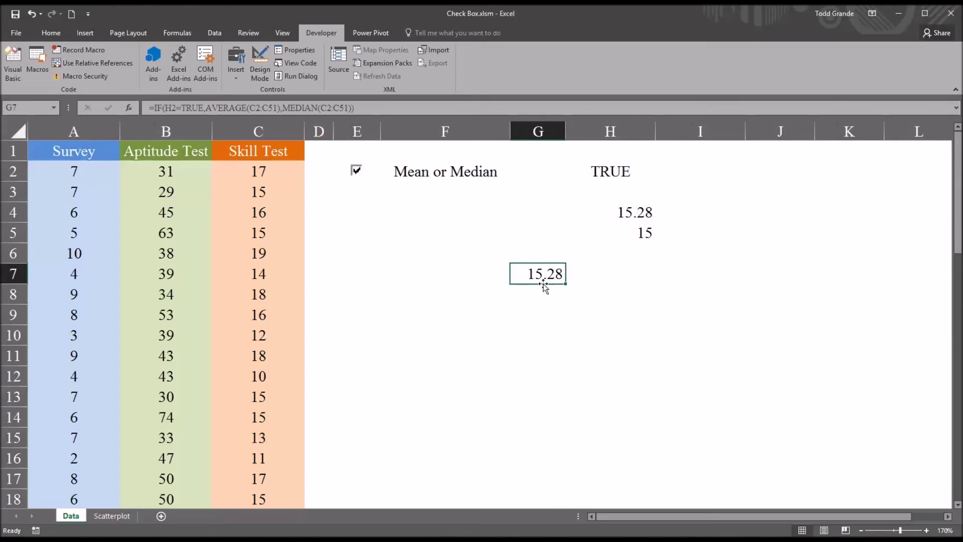
{"action": "left_click", "coordinate": [355, 172]}
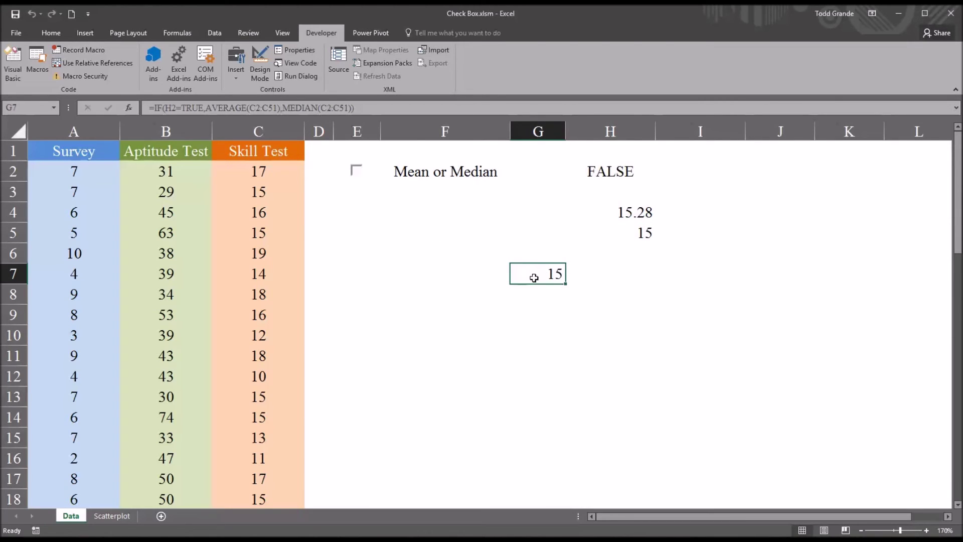
{"action": "left_click", "coordinate": [614, 235]}
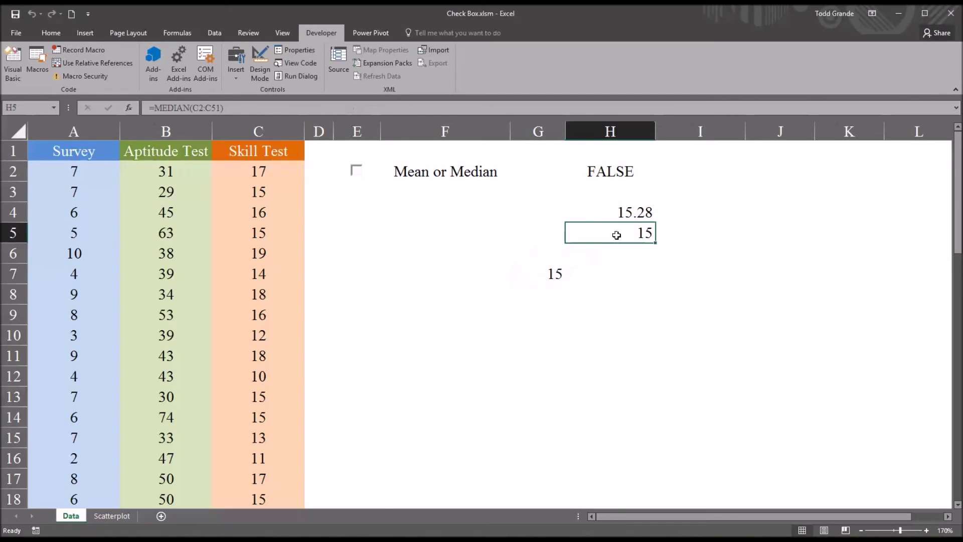
{"action": "left_click", "coordinate": [554, 277]}
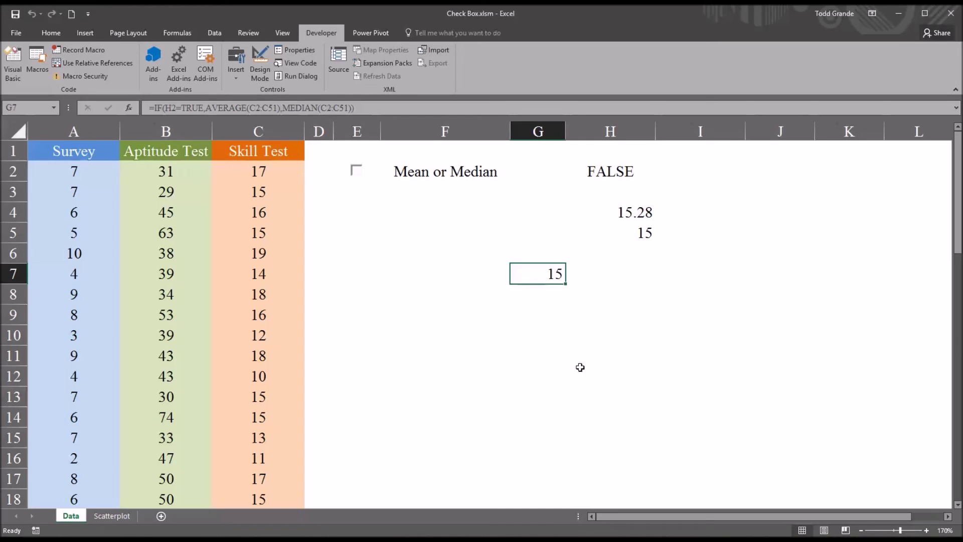
{"action": "left_click", "coordinate": [465, 271]}
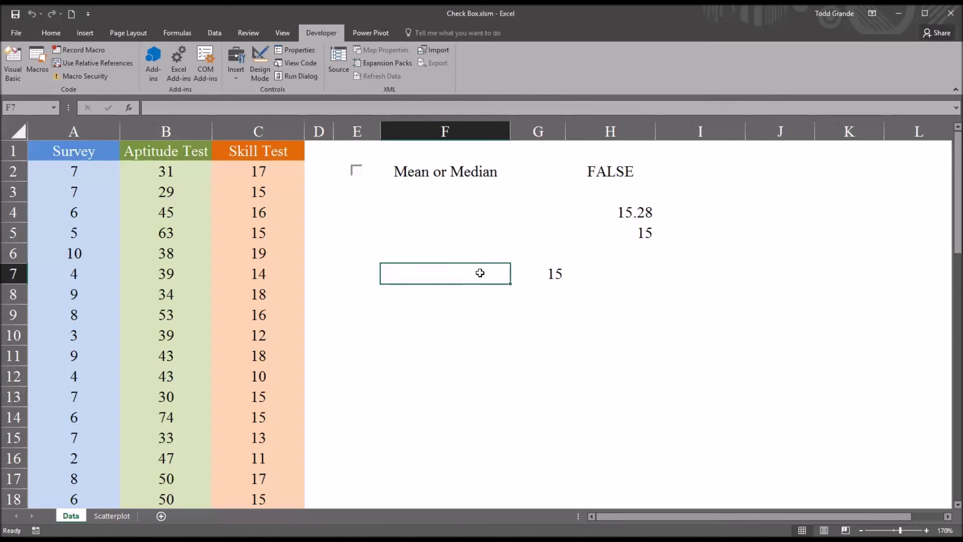
{"action": "left_click", "coordinate": [548, 273]}
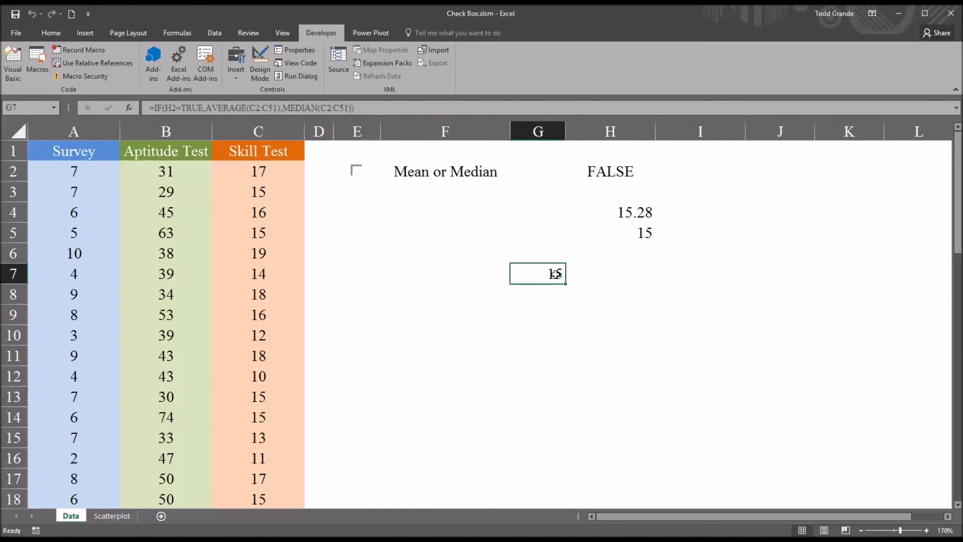
{"action": "left_click", "coordinate": [637, 233]}
{"action": "left_click", "coordinate": [555, 273]}
{"action": "left_click", "coordinate": [449, 278]}
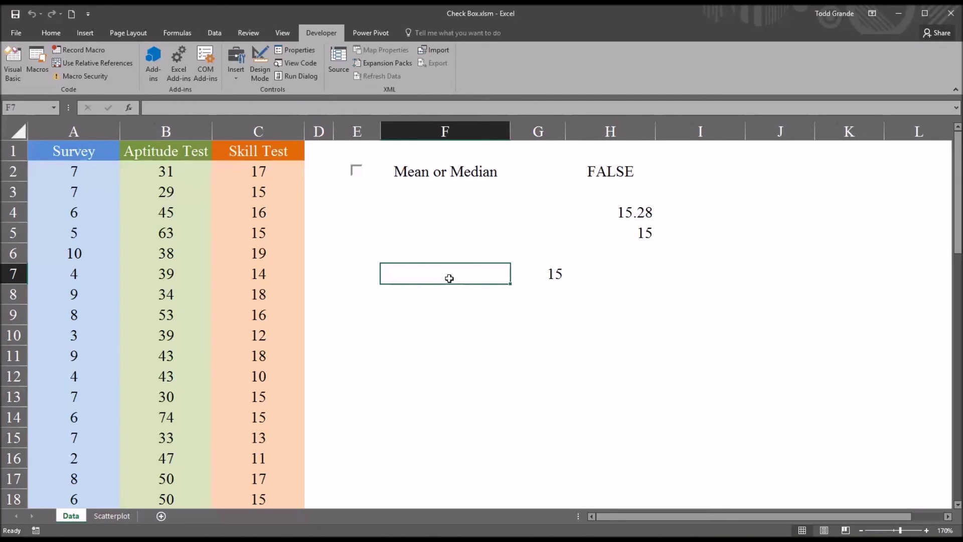
Step: Enter =IF(H2=TRUE,"Mean","Median") in F7, which now shows Median beside G7
{"action": "type", "text": "=if"}
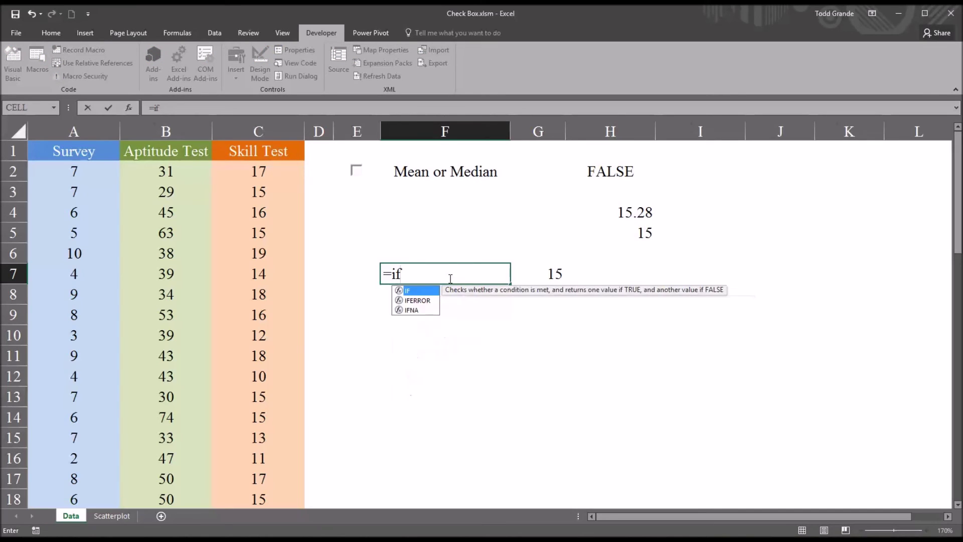
{"action": "type", "text": "("}
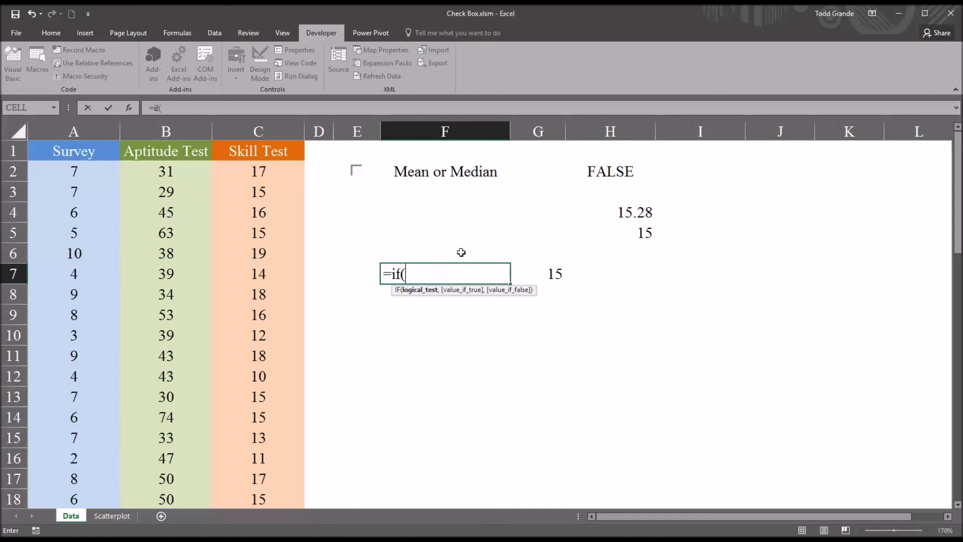
{"action": "left_click", "coordinate": [588, 172]}
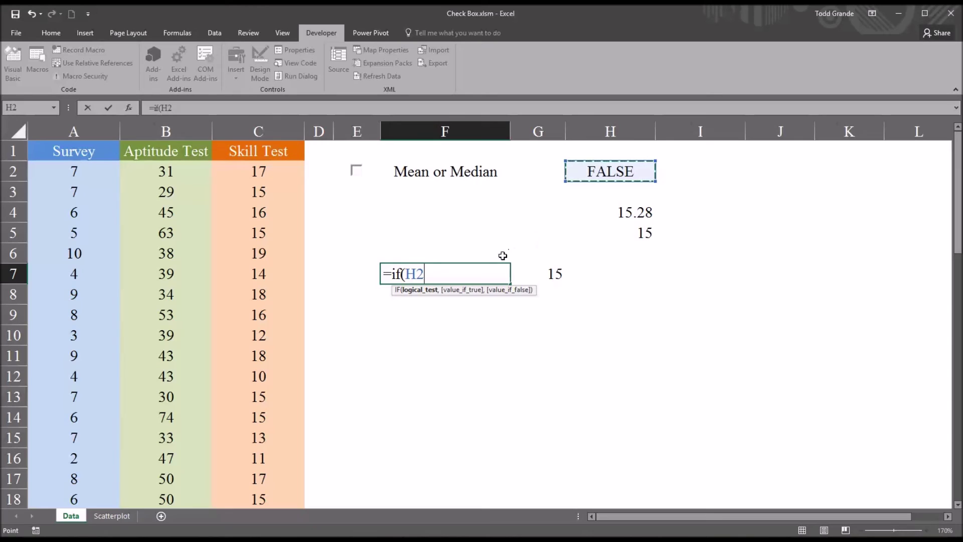
{"action": "type", "text": "=t"}
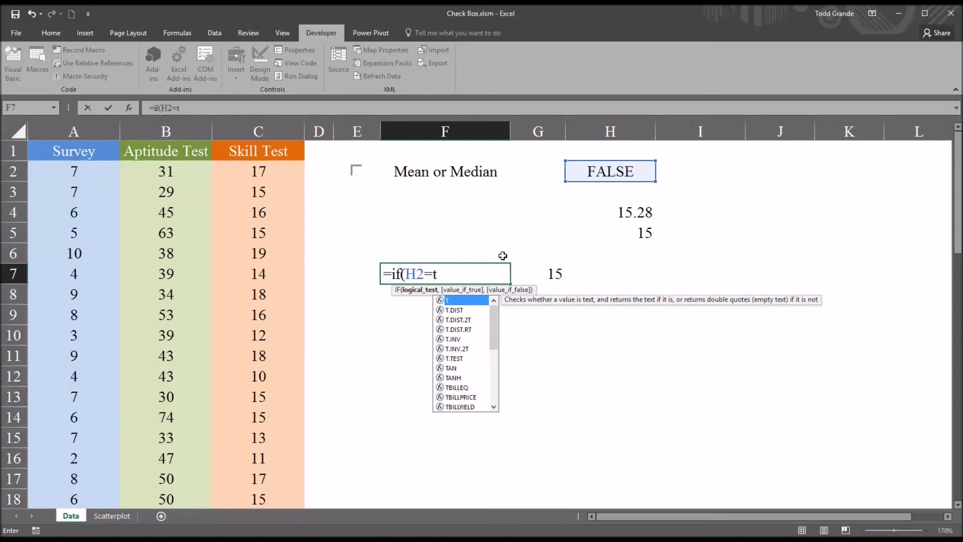
{"action": "type", "text": "r"}
{"action": "double_click", "coordinate": [463, 337]}
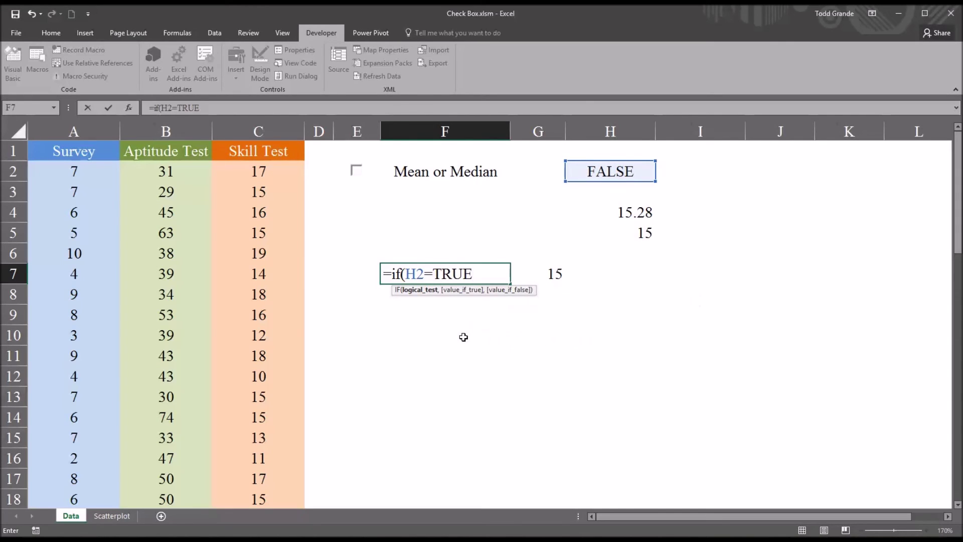
{"action": "type", "text": ","}
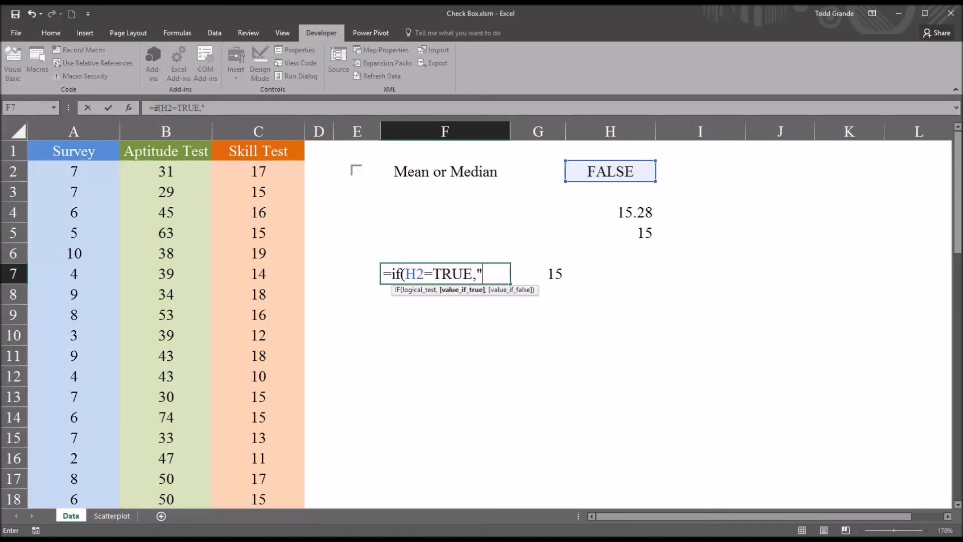
{"action": "type", "text": "\"Mean"}
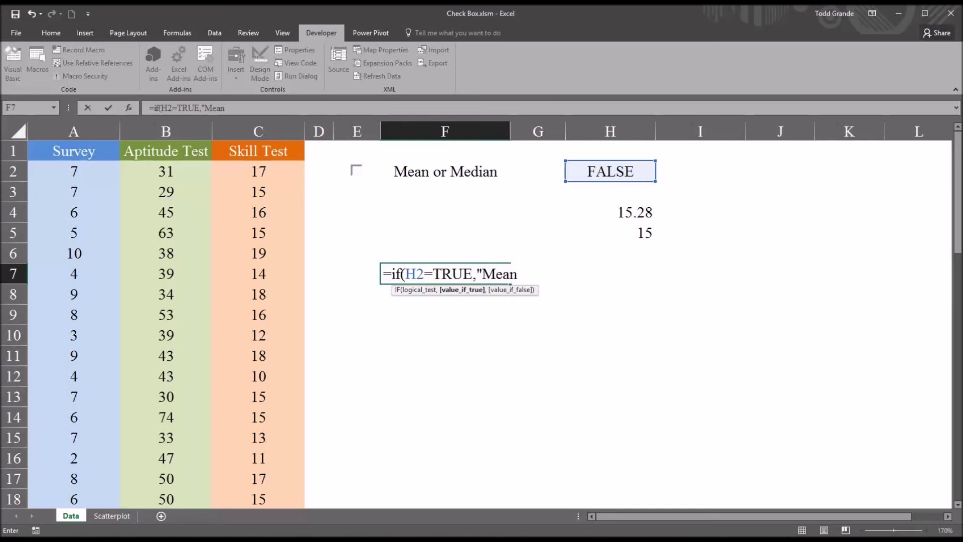
{"action": "type", "text": "\","}
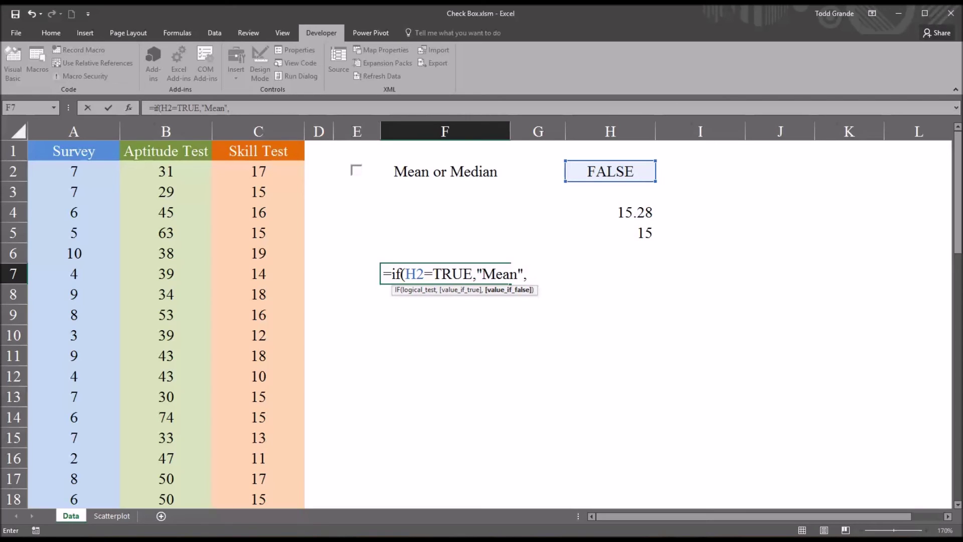
{"action": "type", "text": "\"Median\")"}
{"action": "left_click", "coordinate": [468, 276]}
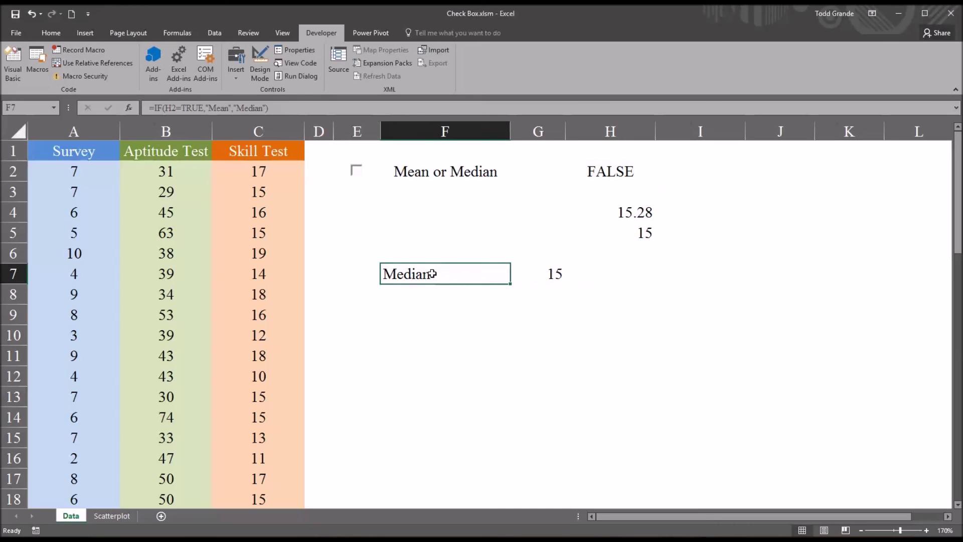
{"action": "left_click", "coordinate": [535, 277]}
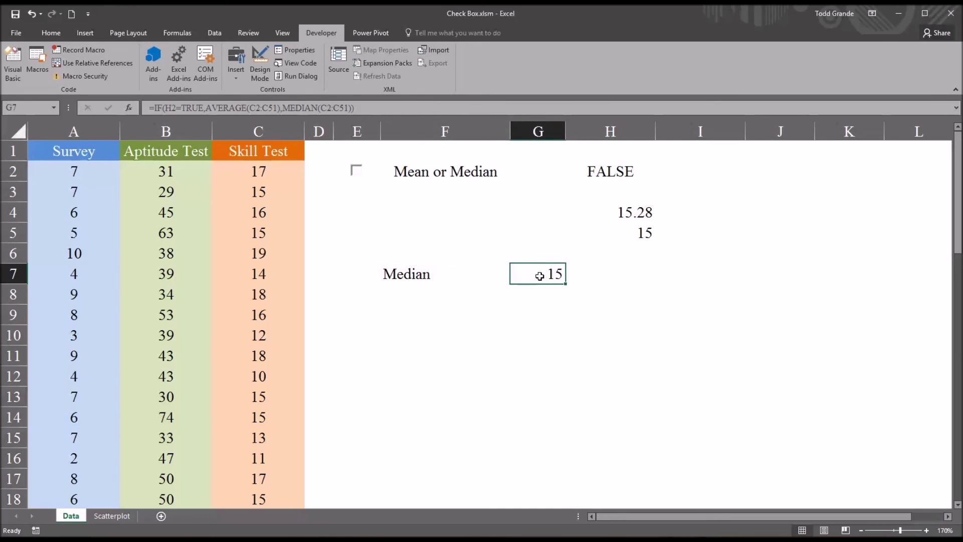
{"action": "left_click", "coordinate": [473, 275]}
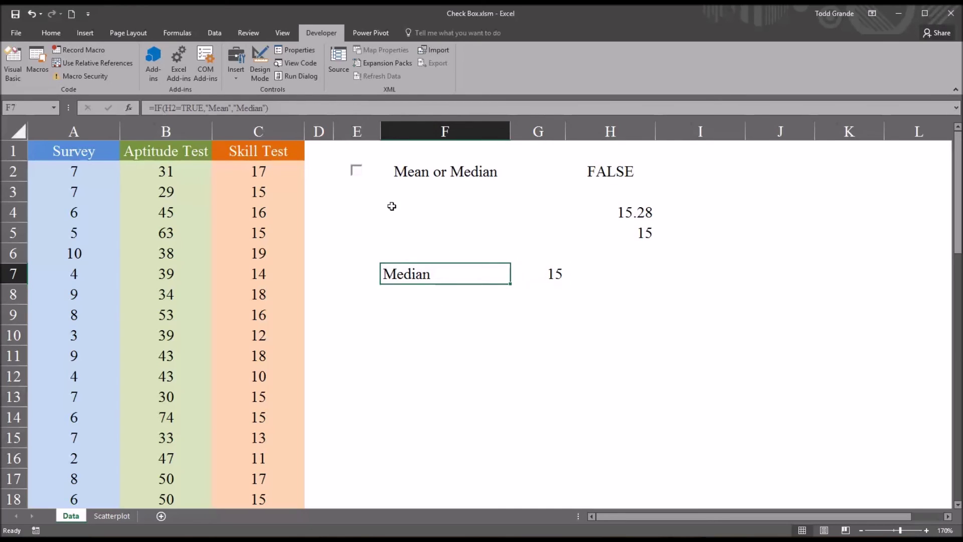
{"action": "left_click", "coordinate": [356, 172]}
{"action": "left_click", "coordinate": [358, 181]}
{"action": "left_click", "coordinate": [358, 181]}
Step: Shade cells E1:F3 behind the check box with an olive-tan fill
{"action": "left_click", "coordinate": [342, 153]}
{"action": "left_click_drag", "start_coordinate": [342, 153], "coordinate": [444, 185]}
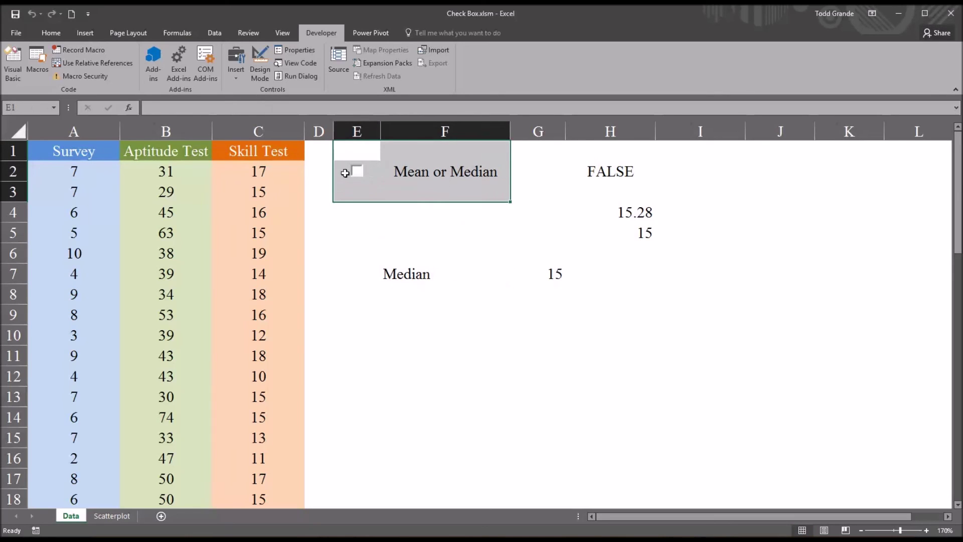
{"action": "left_click", "coordinate": [59, 36]}
{"action": "left_click", "coordinate": [181, 71]}
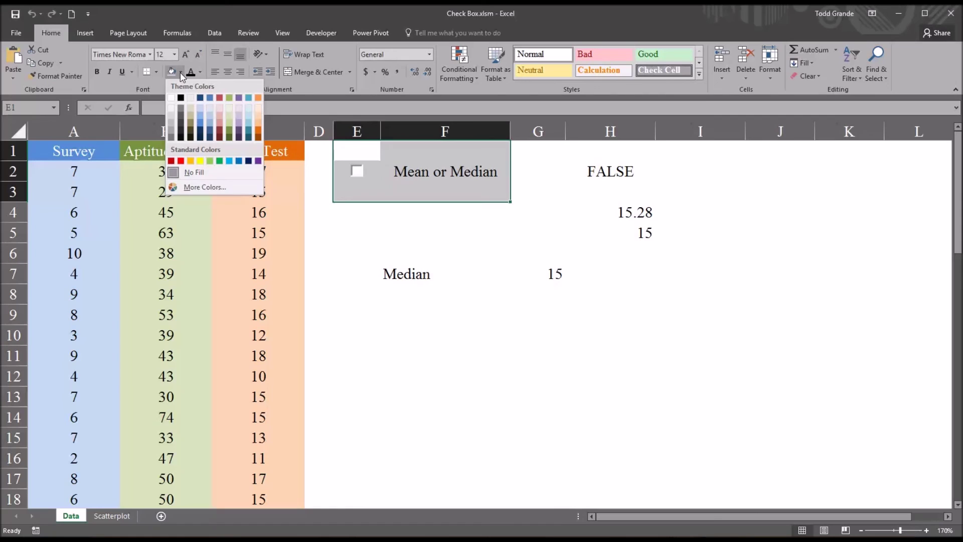
{"action": "left_click", "coordinate": [190, 126]}
{"action": "left_click", "coordinate": [445, 232]}
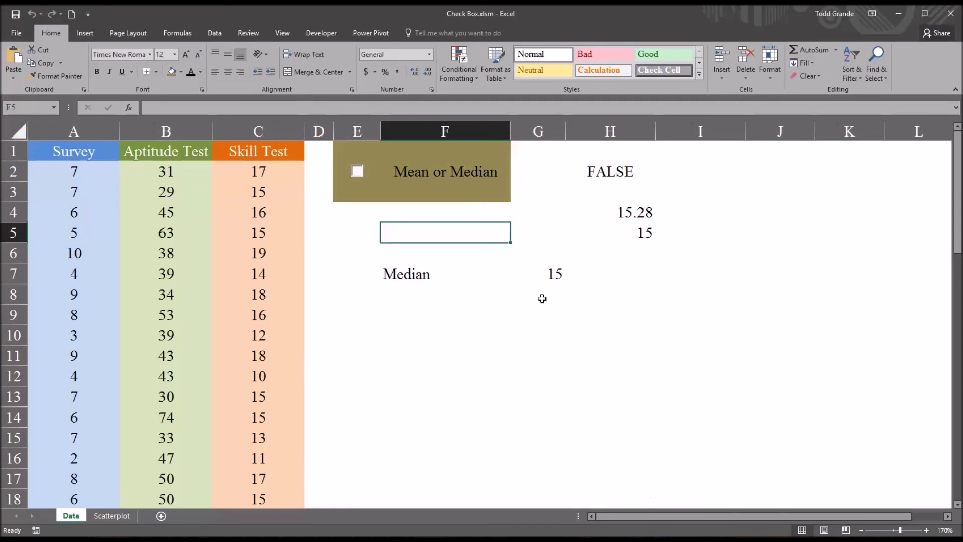
Step: Make the 'Mean or Median' label in F2 white
{"action": "left_click", "coordinate": [411, 176]}
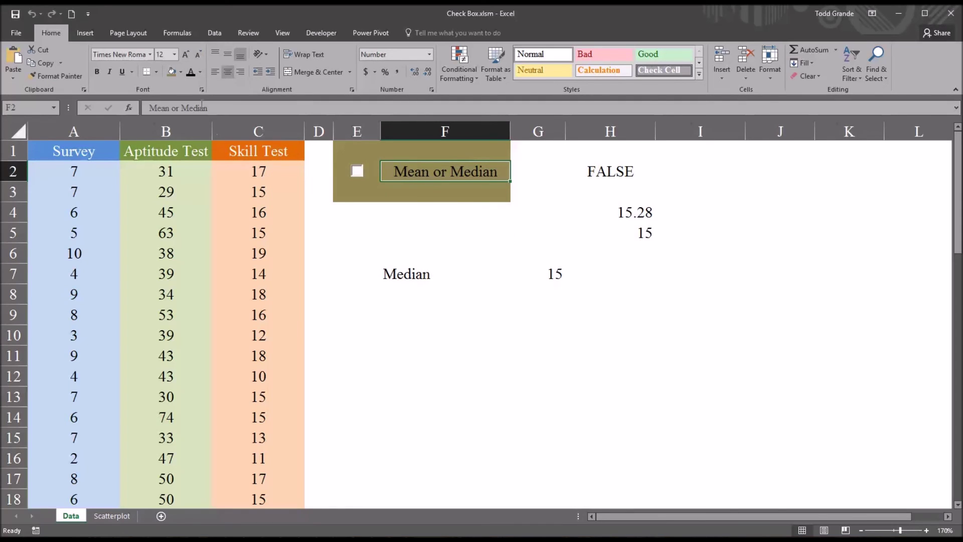
{"action": "left_click", "coordinate": [199, 74]}
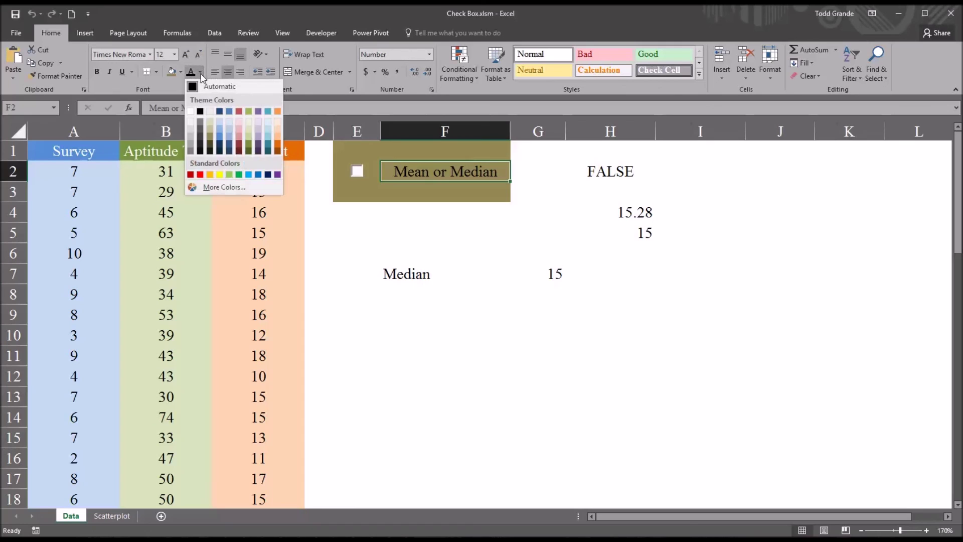
{"action": "left_click", "coordinate": [192, 111]}
{"action": "left_click", "coordinate": [426, 188]}
{"action": "left_click", "coordinate": [410, 175]}
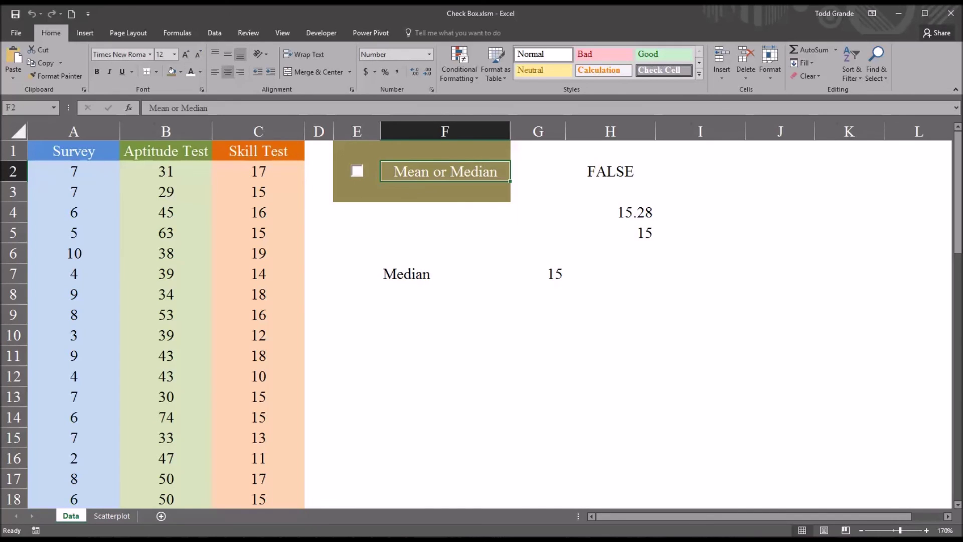
Step: Clear the helper mean and median values from H4:H5
{"action": "left_click", "coordinate": [612, 214]}
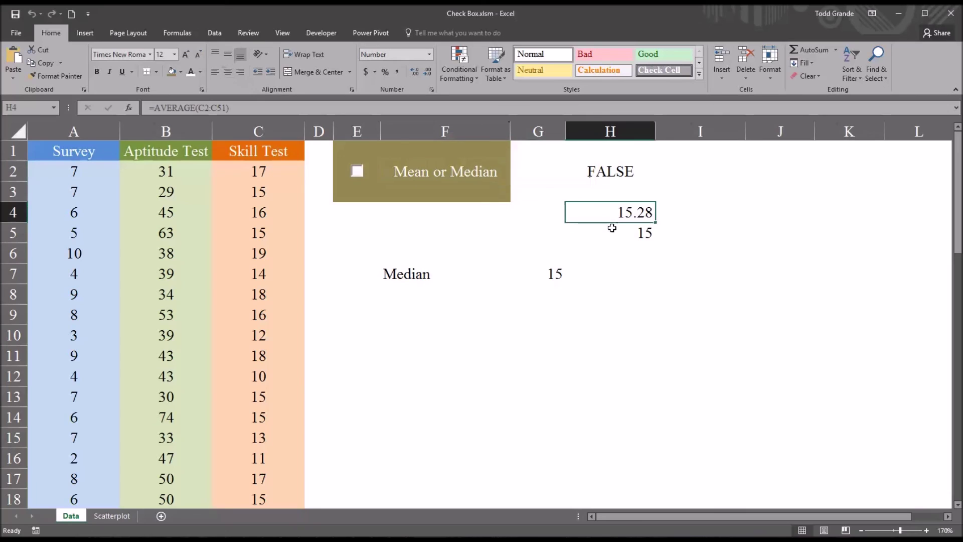
{"action": "left_click", "coordinate": [611, 228]}
{"action": "left_click", "coordinate": [606, 213]}
{"action": "left_click_drag", "start_coordinate": [607, 213], "coordinate": [608, 228]}
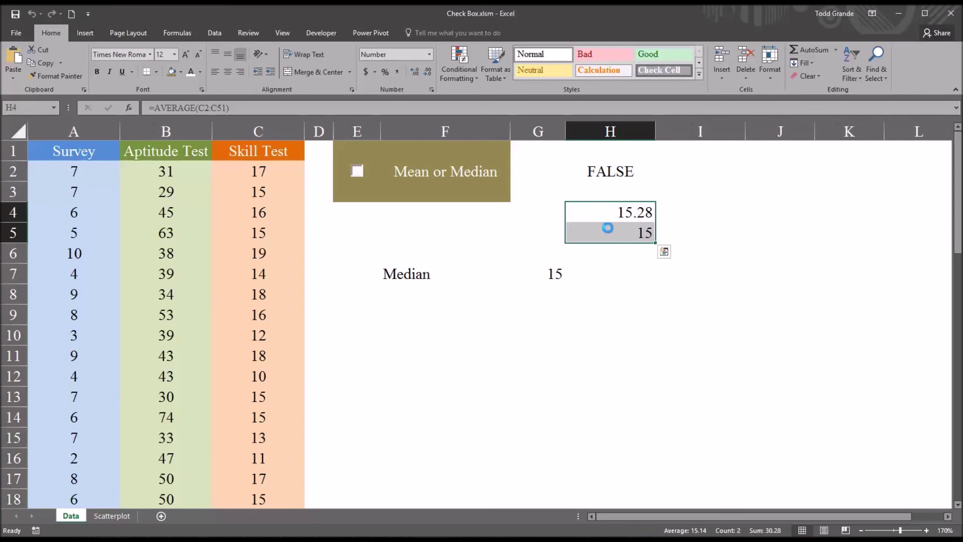
{"action": "key", "text": "Delete"}
{"action": "left_click", "coordinate": [607, 214]}
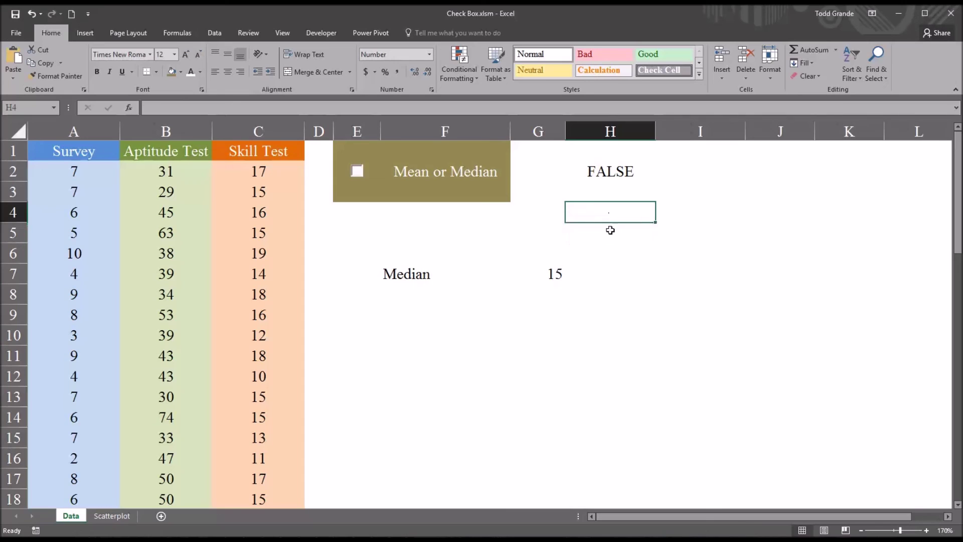
Step: Check G7's formula, then hide link cell H2 by setting its font colour to white
{"action": "left_click", "coordinate": [542, 274]}
{"action": "left_click", "coordinate": [598, 175]}
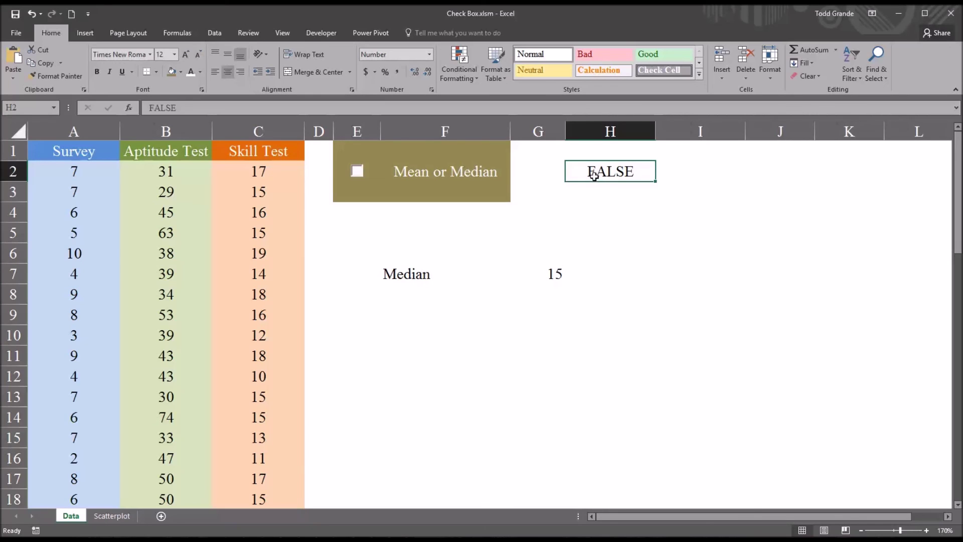
{"action": "left_click", "coordinate": [190, 72]}
Step: Toggle the check box to confirm G7 switches between Mean 15.28 and Median 15
{"action": "left_click", "coordinate": [355, 173]}
{"action": "left_click", "coordinate": [355, 173]}
{"action": "left_click", "coordinate": [357, 174]}
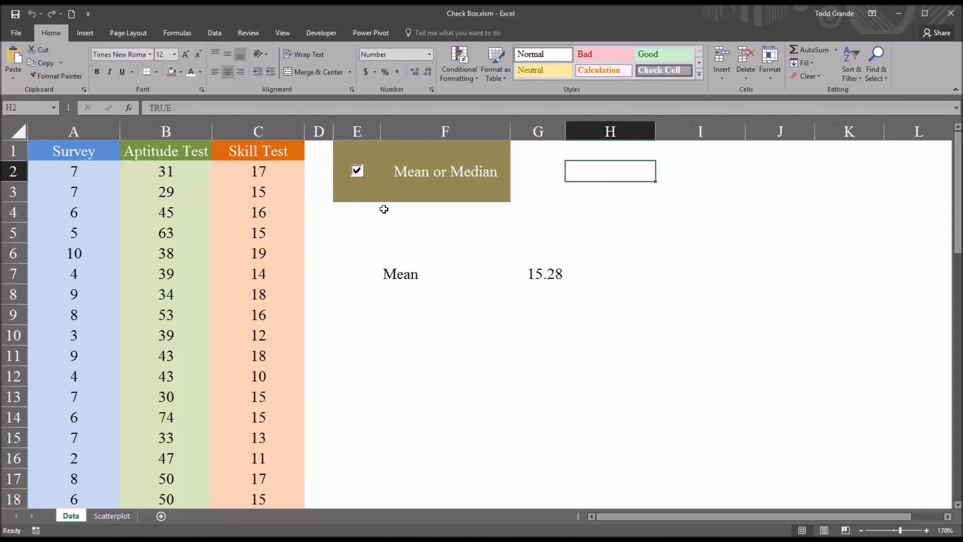
{"action": "left_click", "coordinate": [356, 173]}
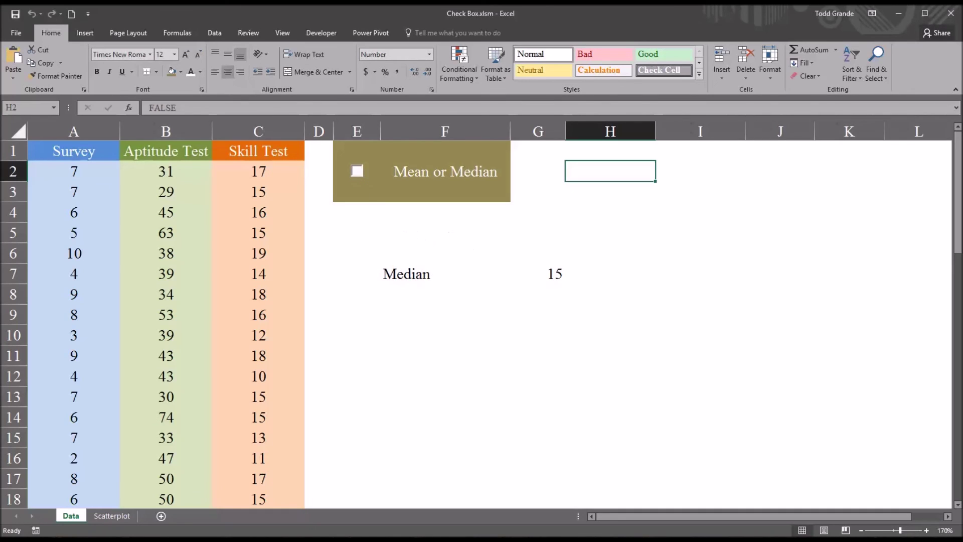